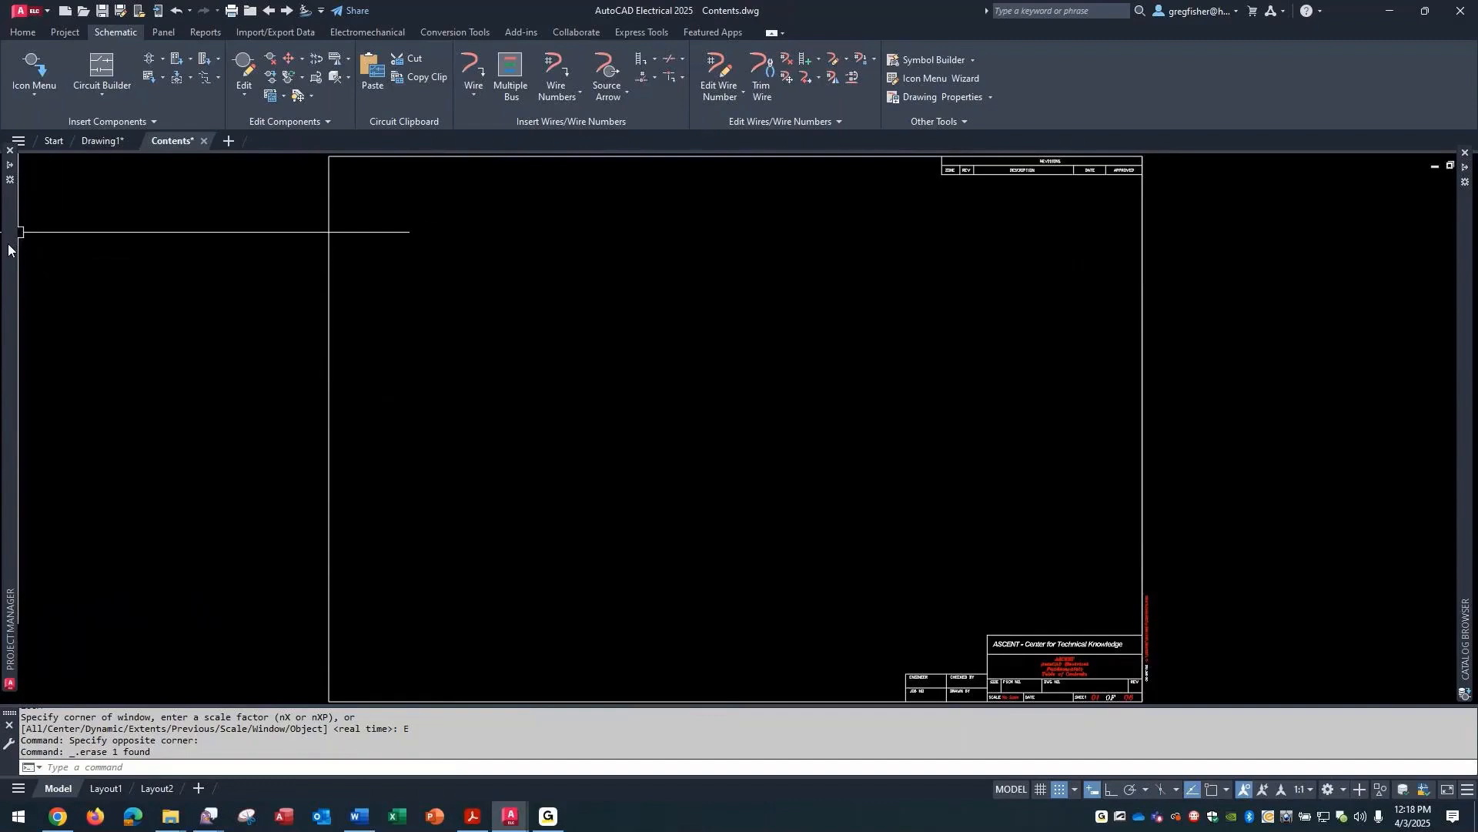
- Extract a new Drawing List report covering all drawings of the MODULE 12 project
mouse_move(8, 249)
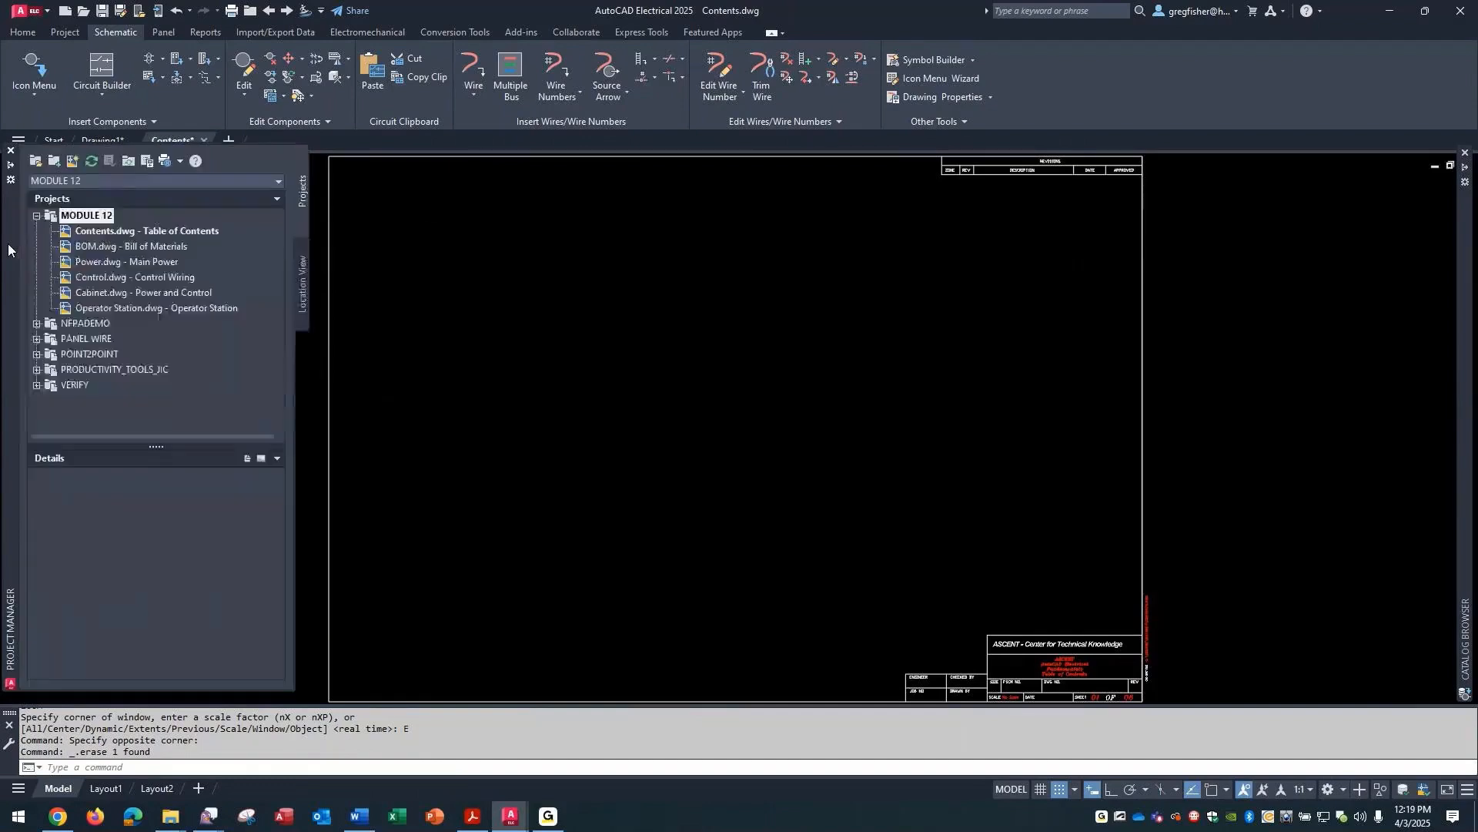
right_click(71, 220)
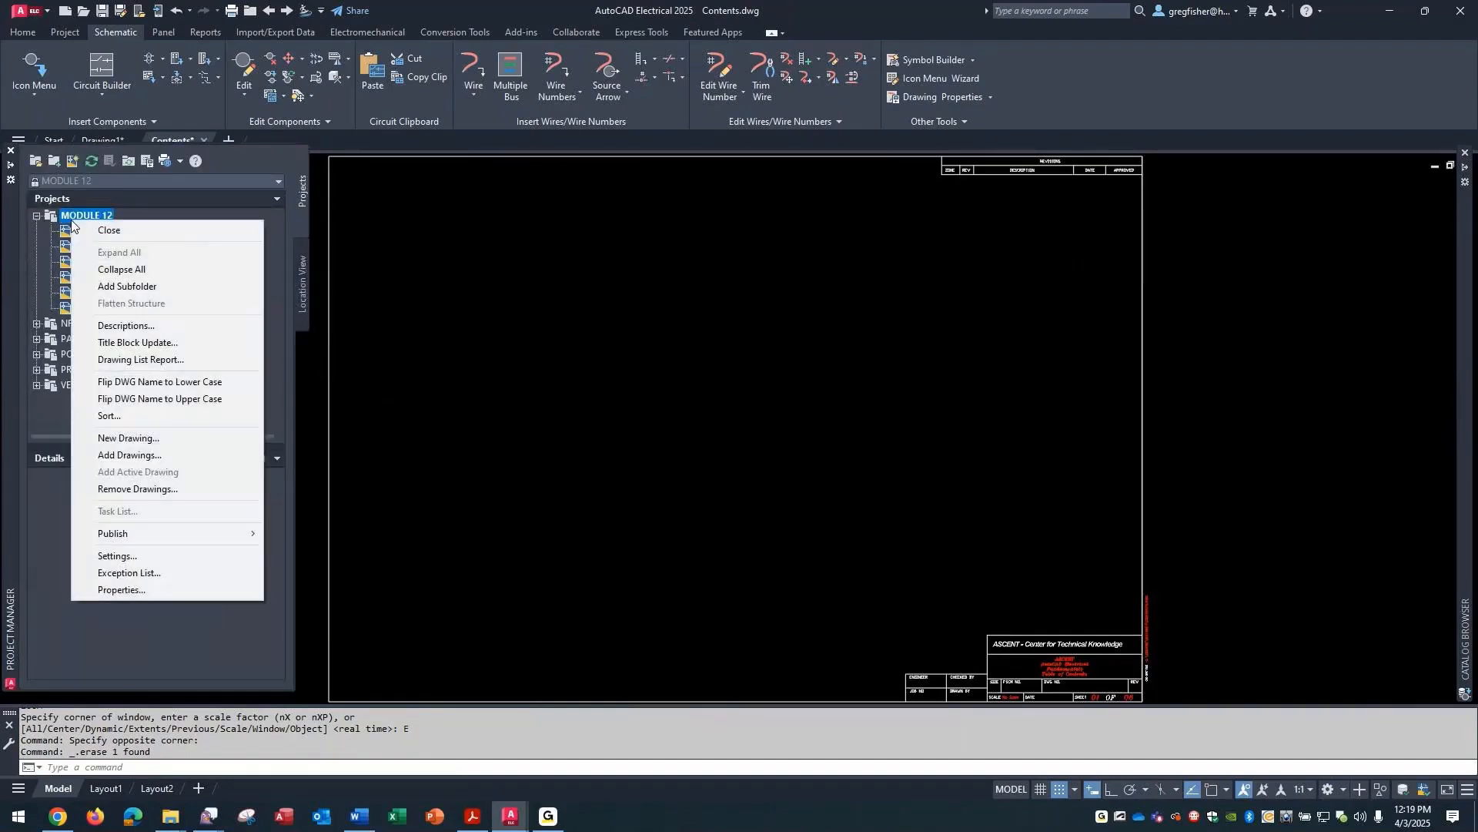
left_click(182, 365)
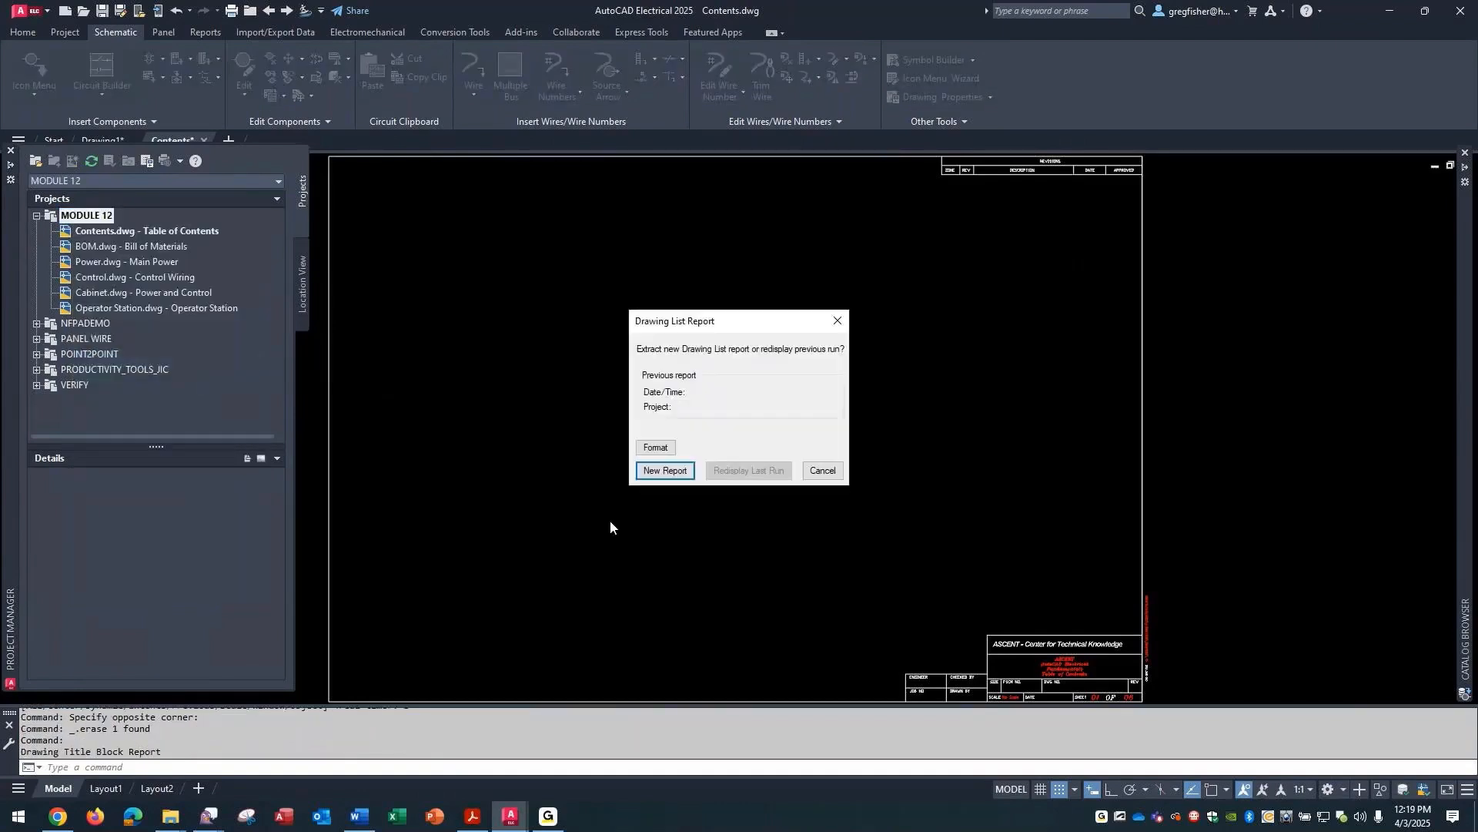
left_click(665, 470)
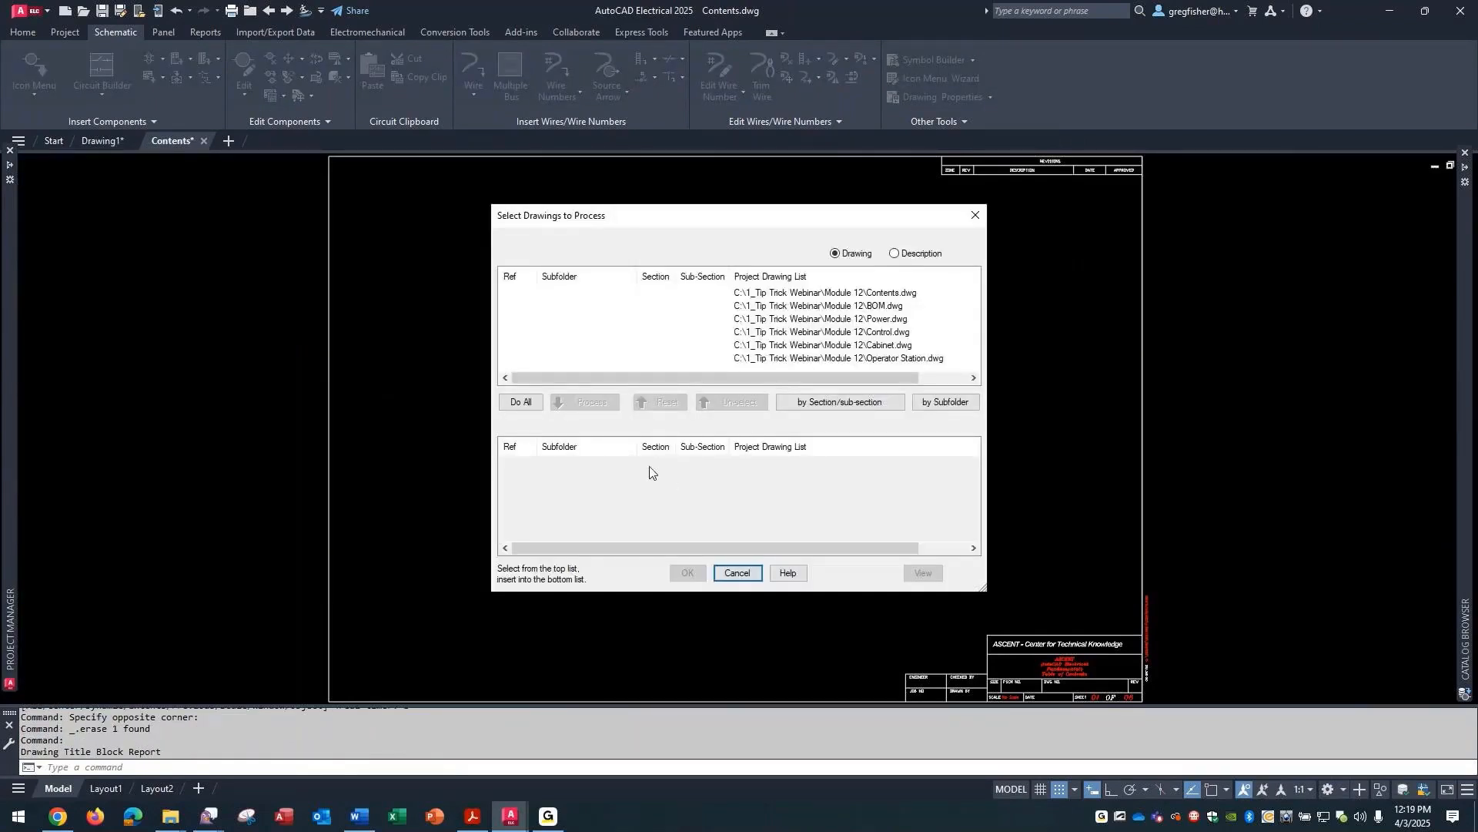
left_click(531, 403)
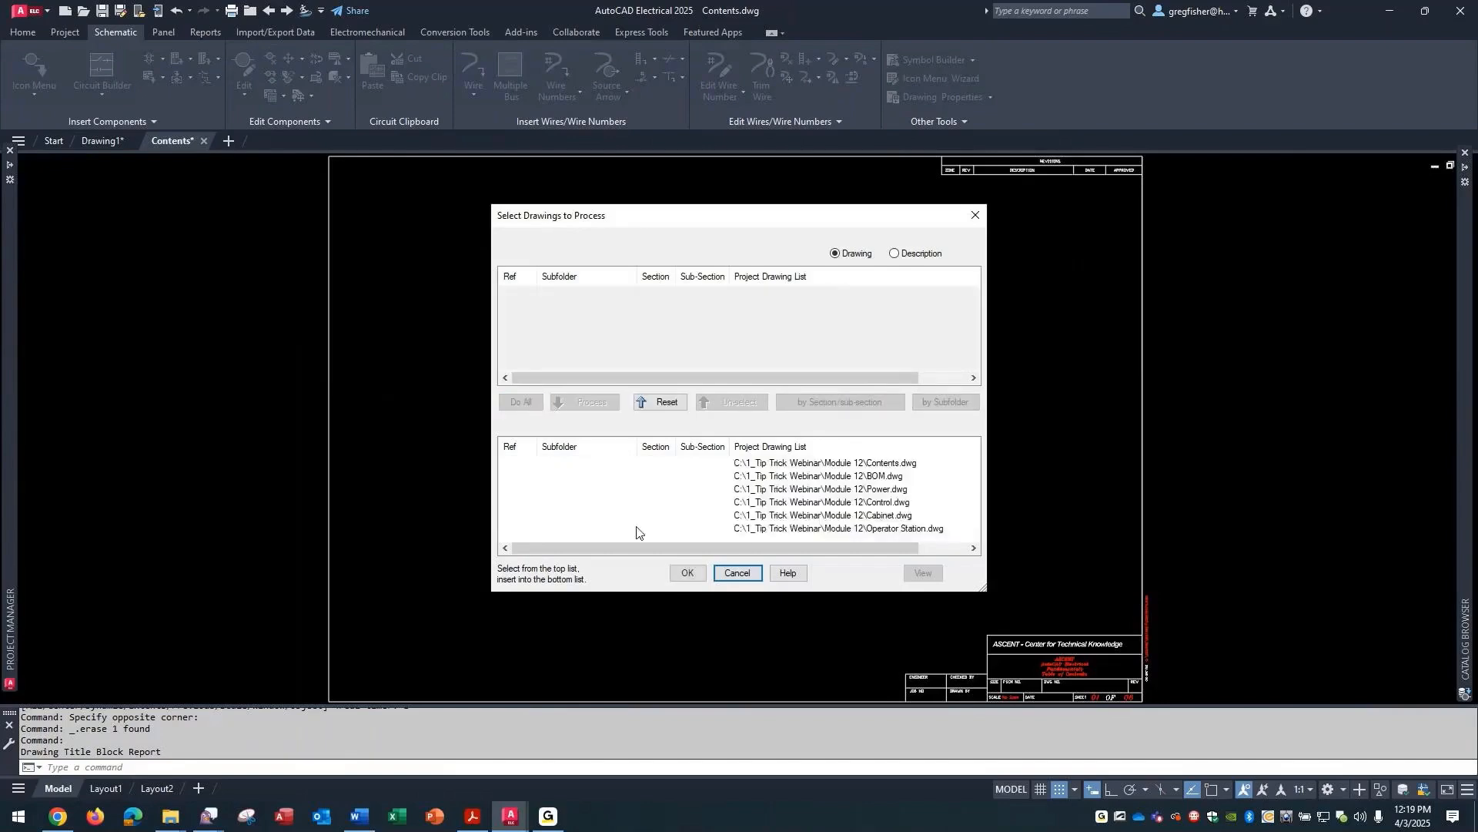
left_click(685, 573)
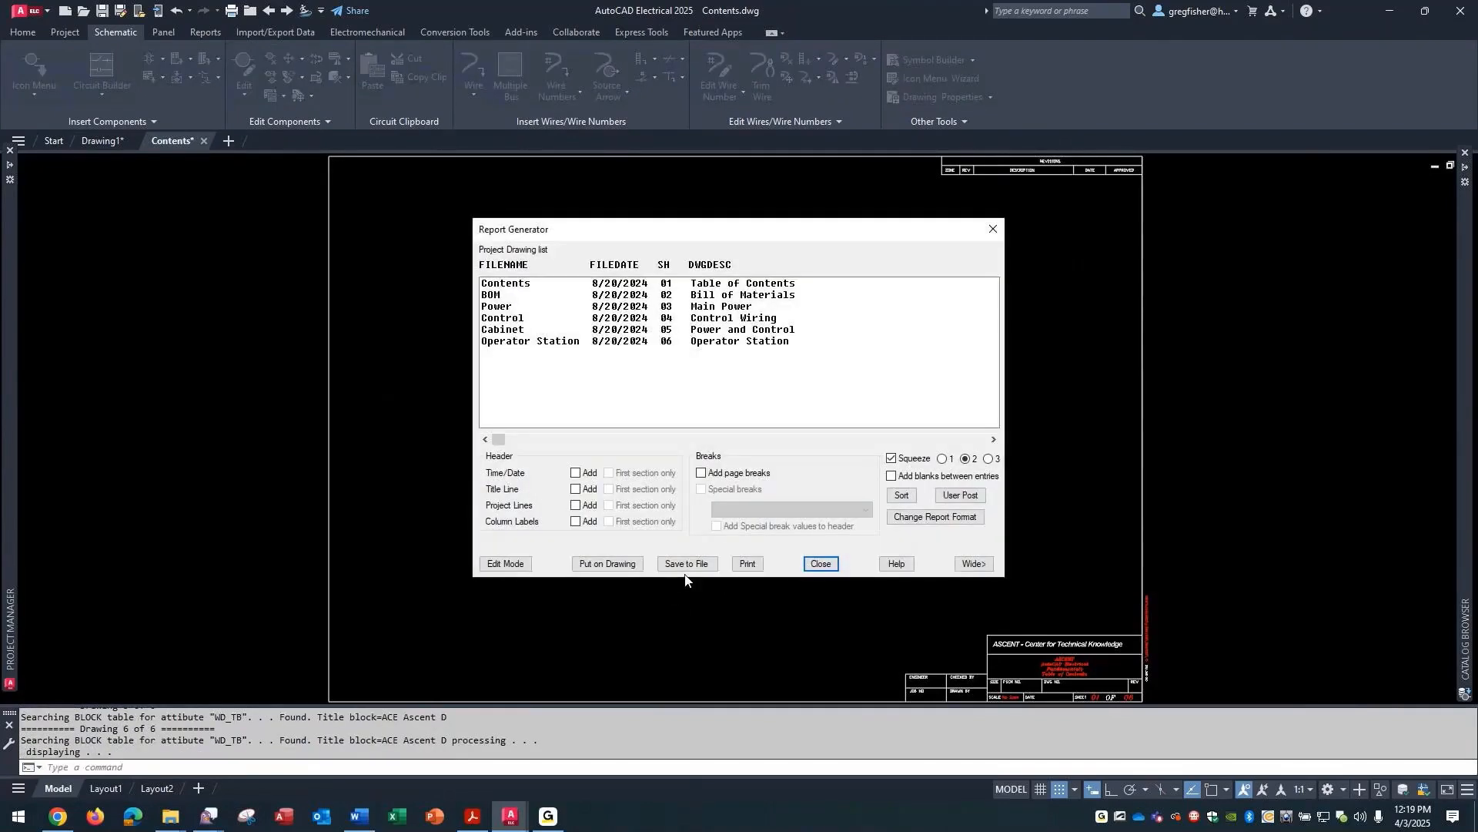
- Put the report on the Contents drawing as a new table in the ACE-INCH table style, in the sheet's upper area
left_click(623, 563)
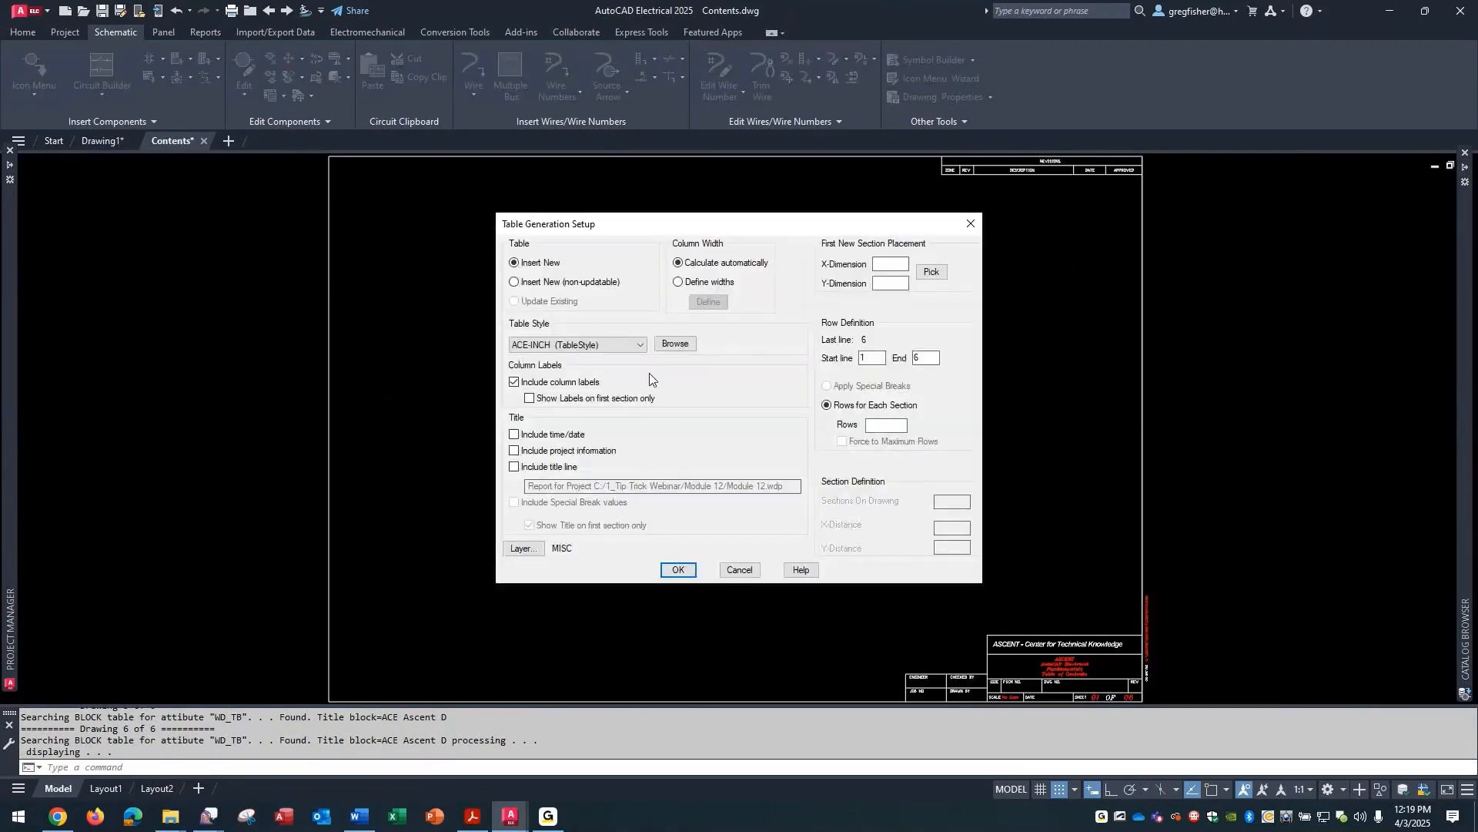
left_click(642, 346)
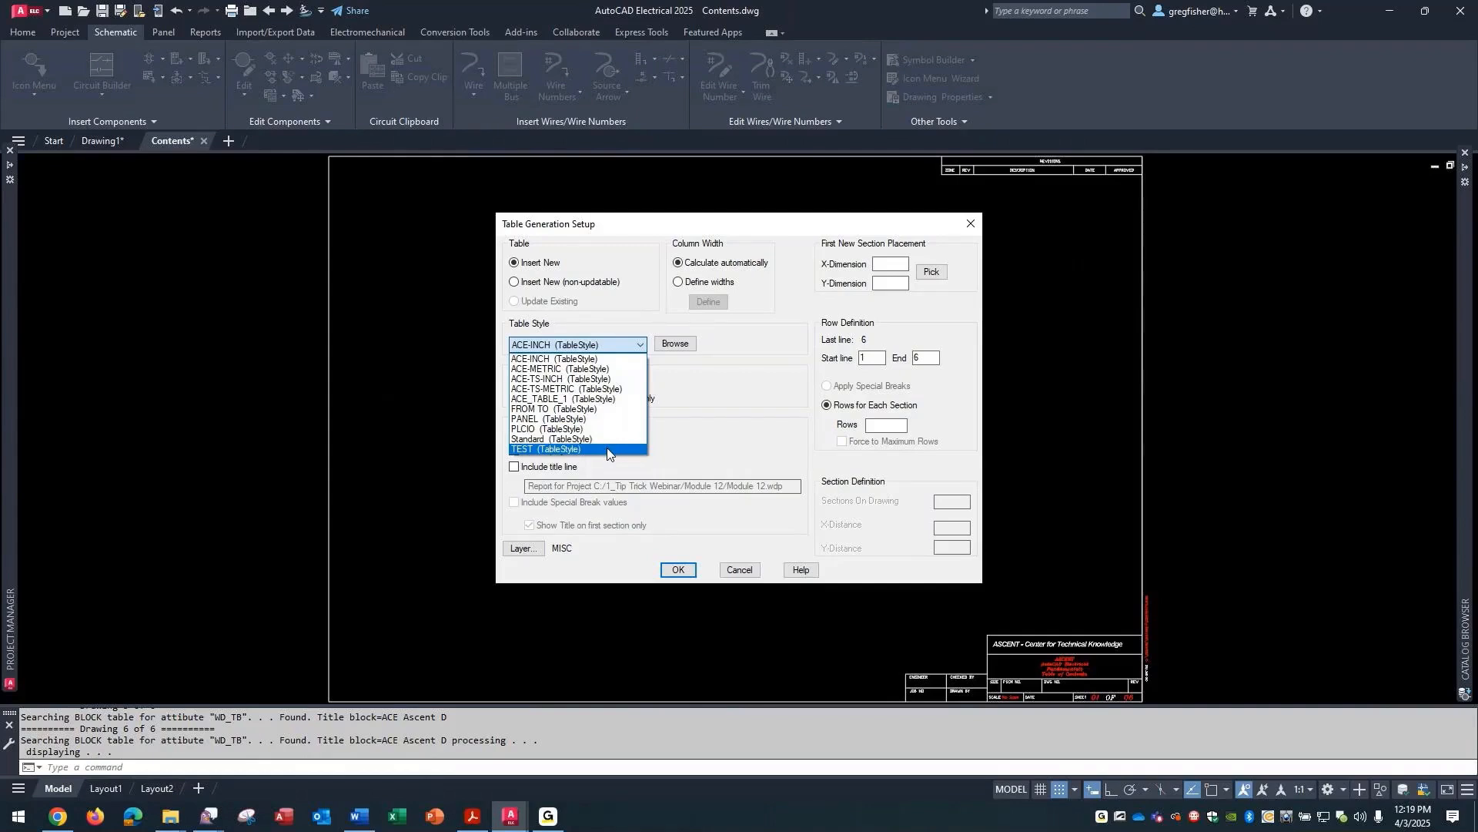
left_click(637, 349)
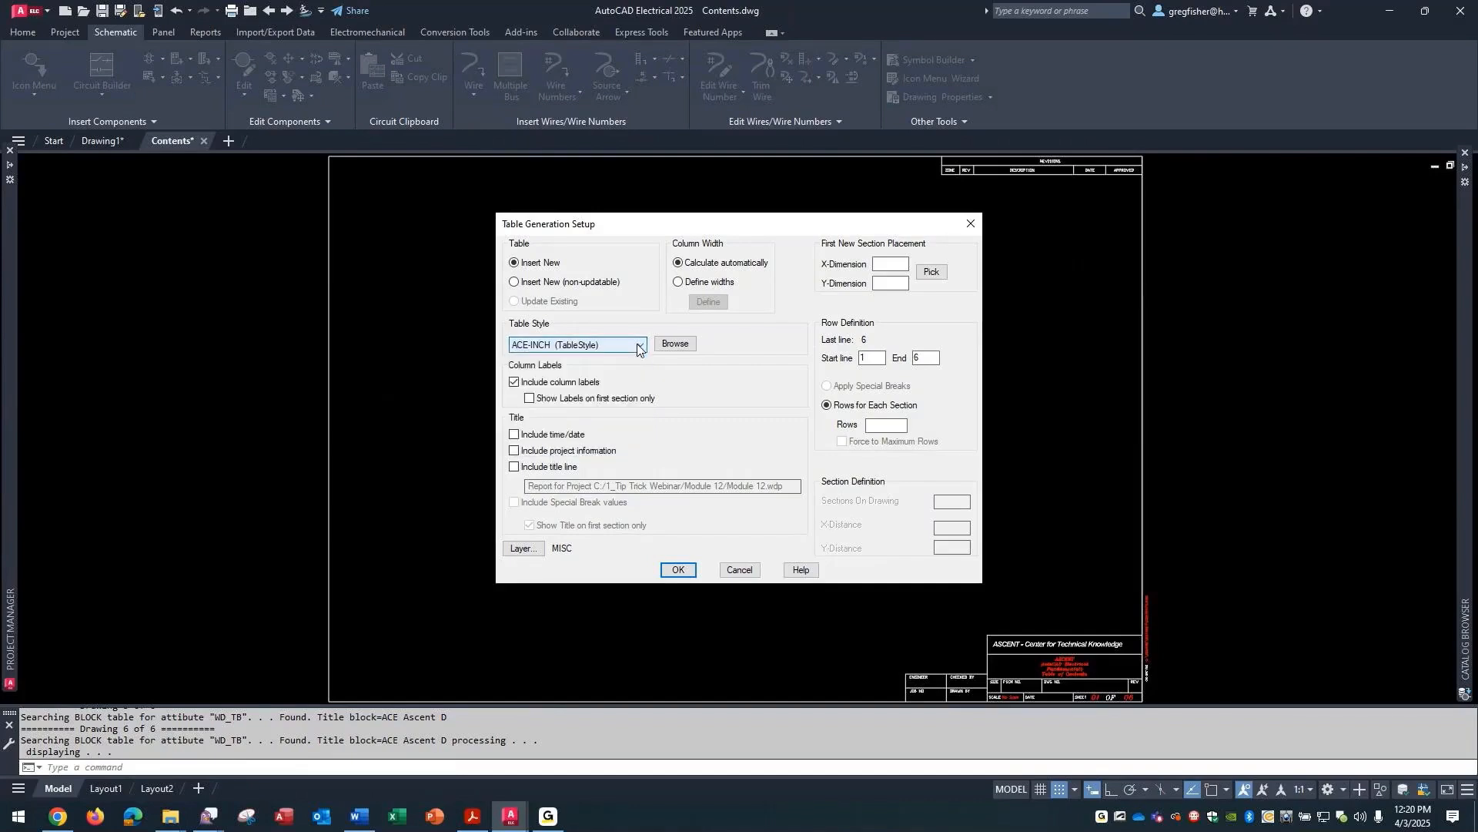
left_click(675, 570)
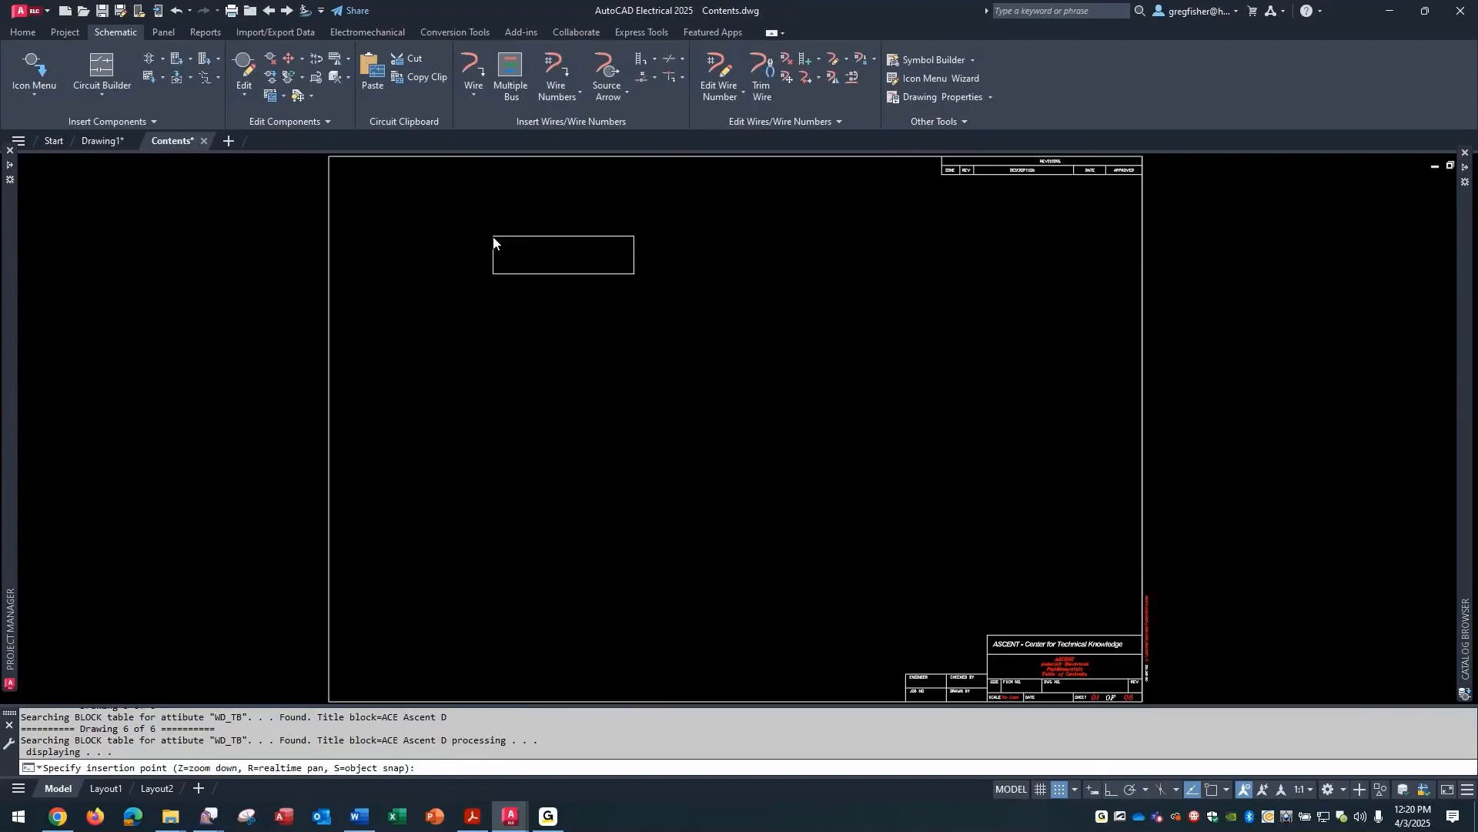
left_click(492, 233)
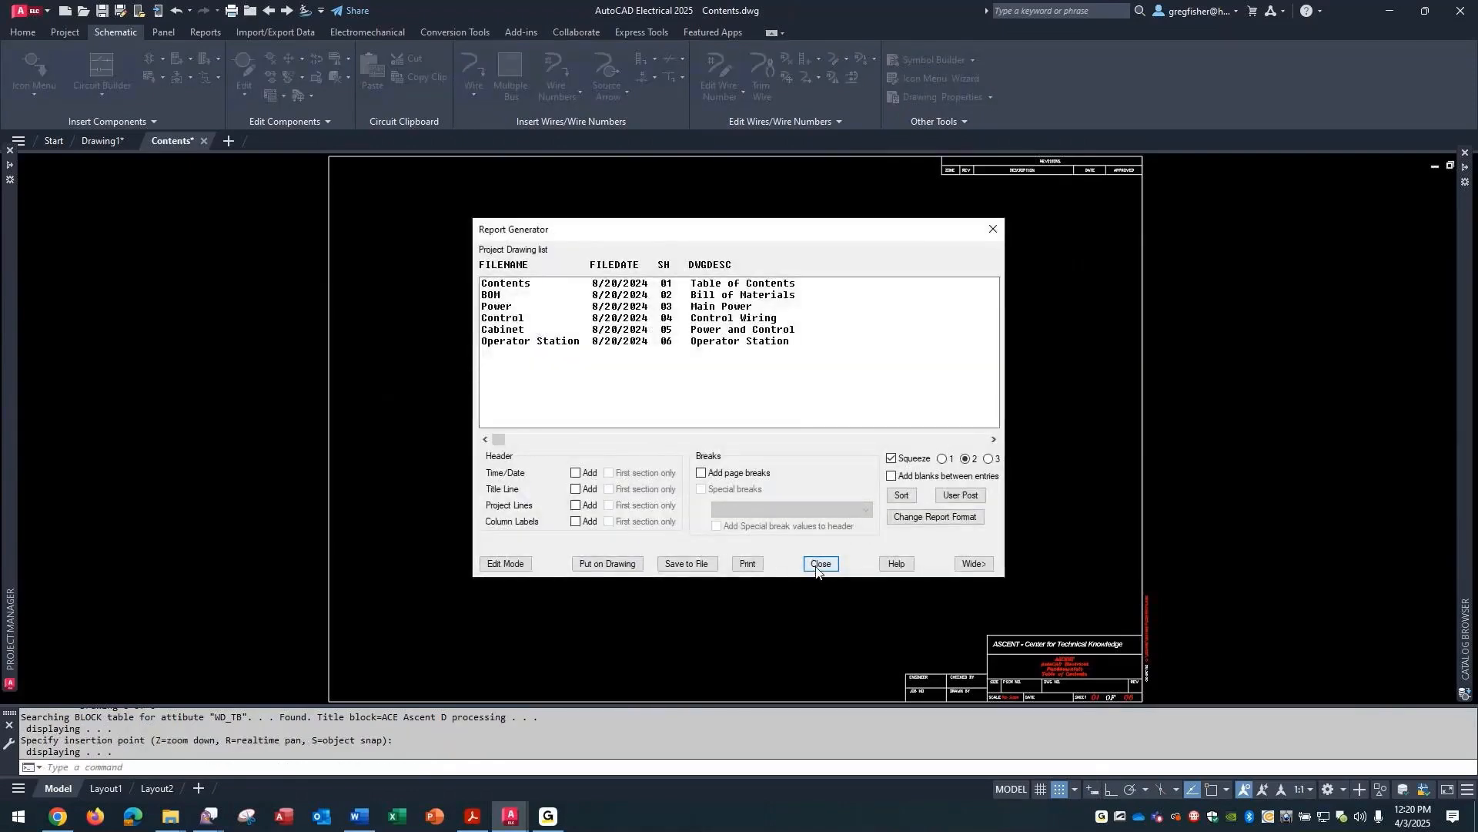
left_click(820, 564)
- Inspect the text height of the Contents cell in the inserted drawing list table without changing it
scroll(653, 220, "up", 6)
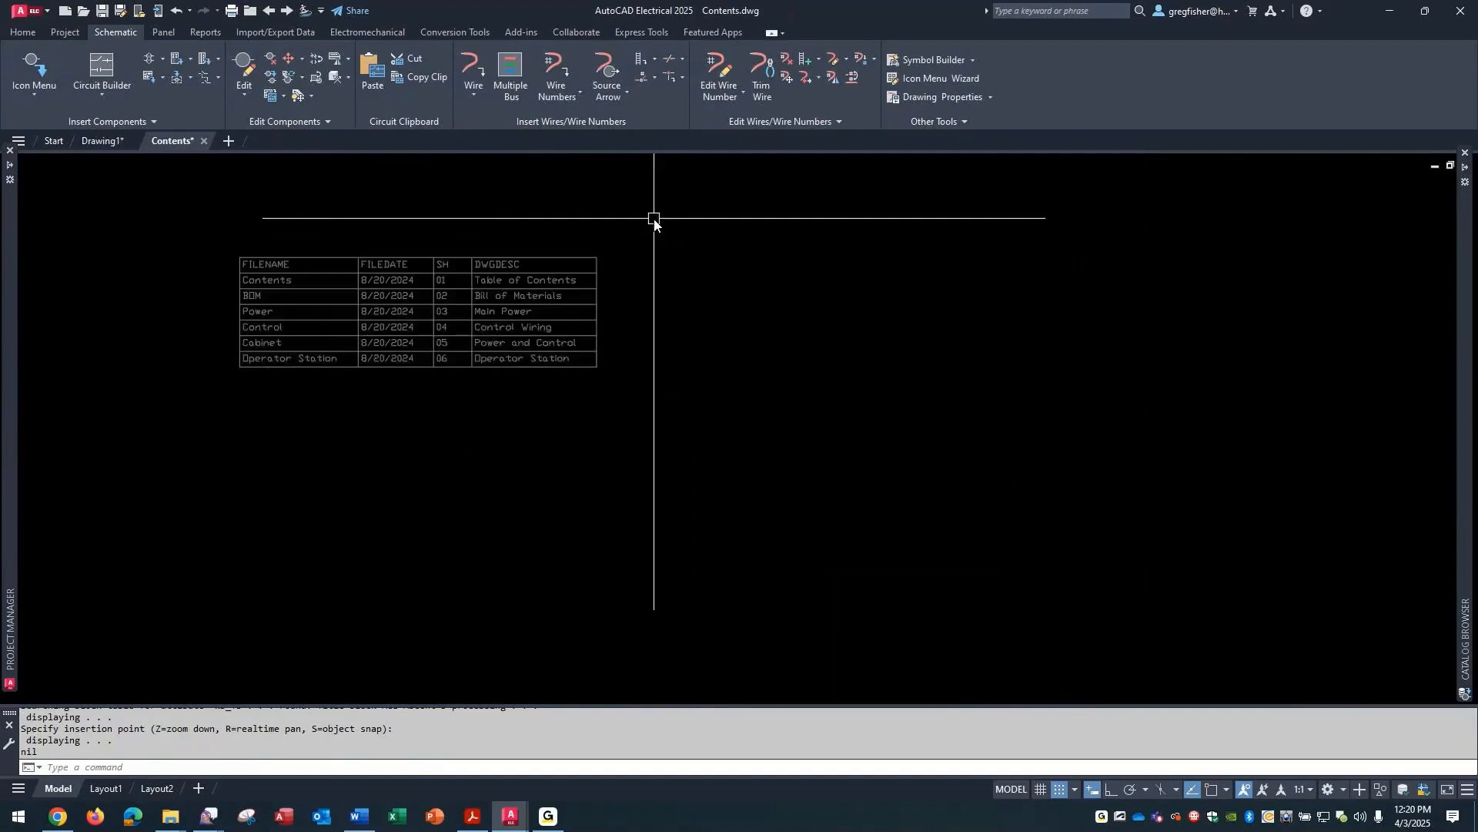
middle_click_drag(654, 221, 917, 238)
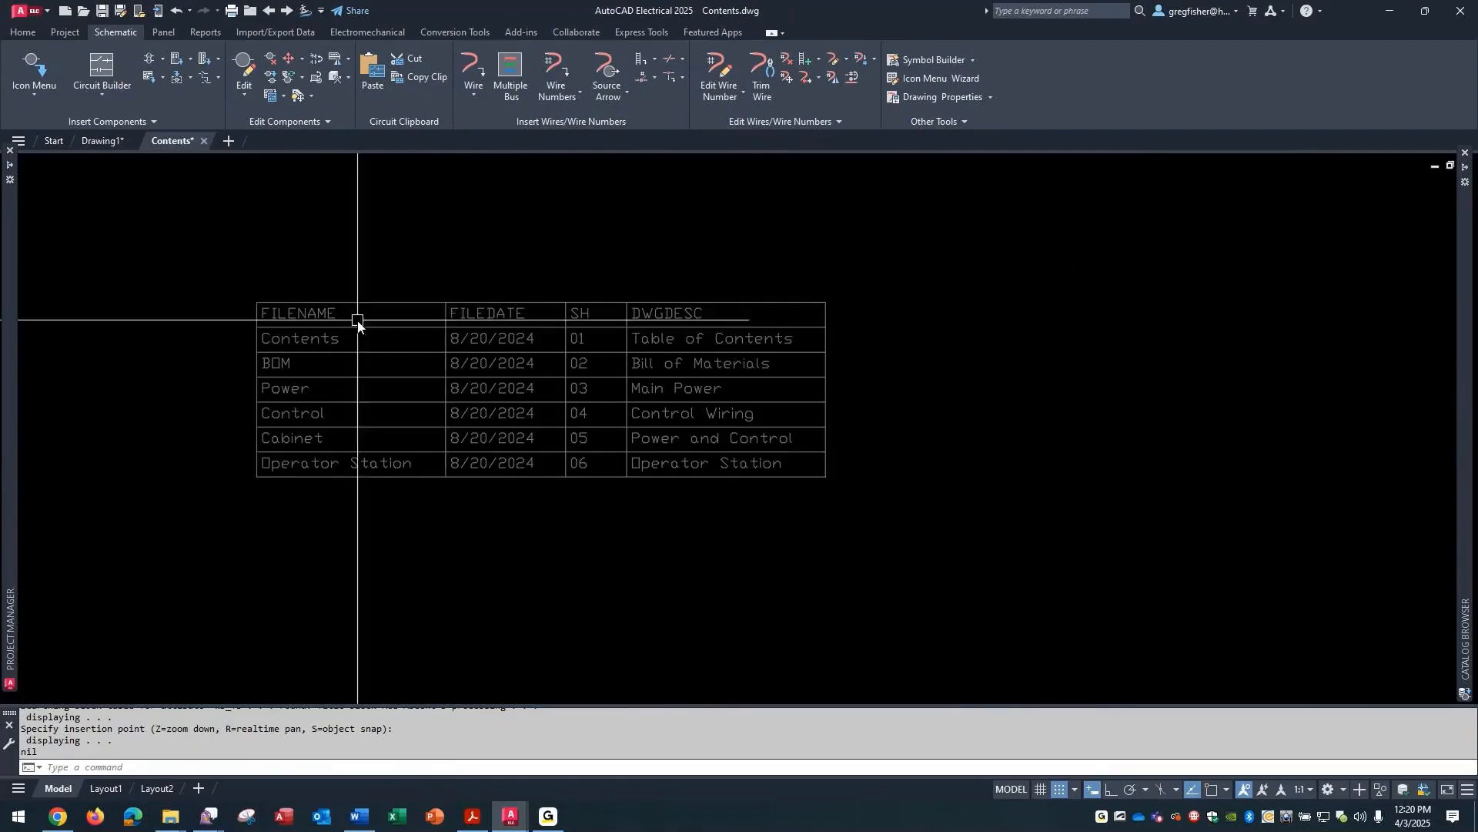
left_click(333, 339)
double_click(335, 339)
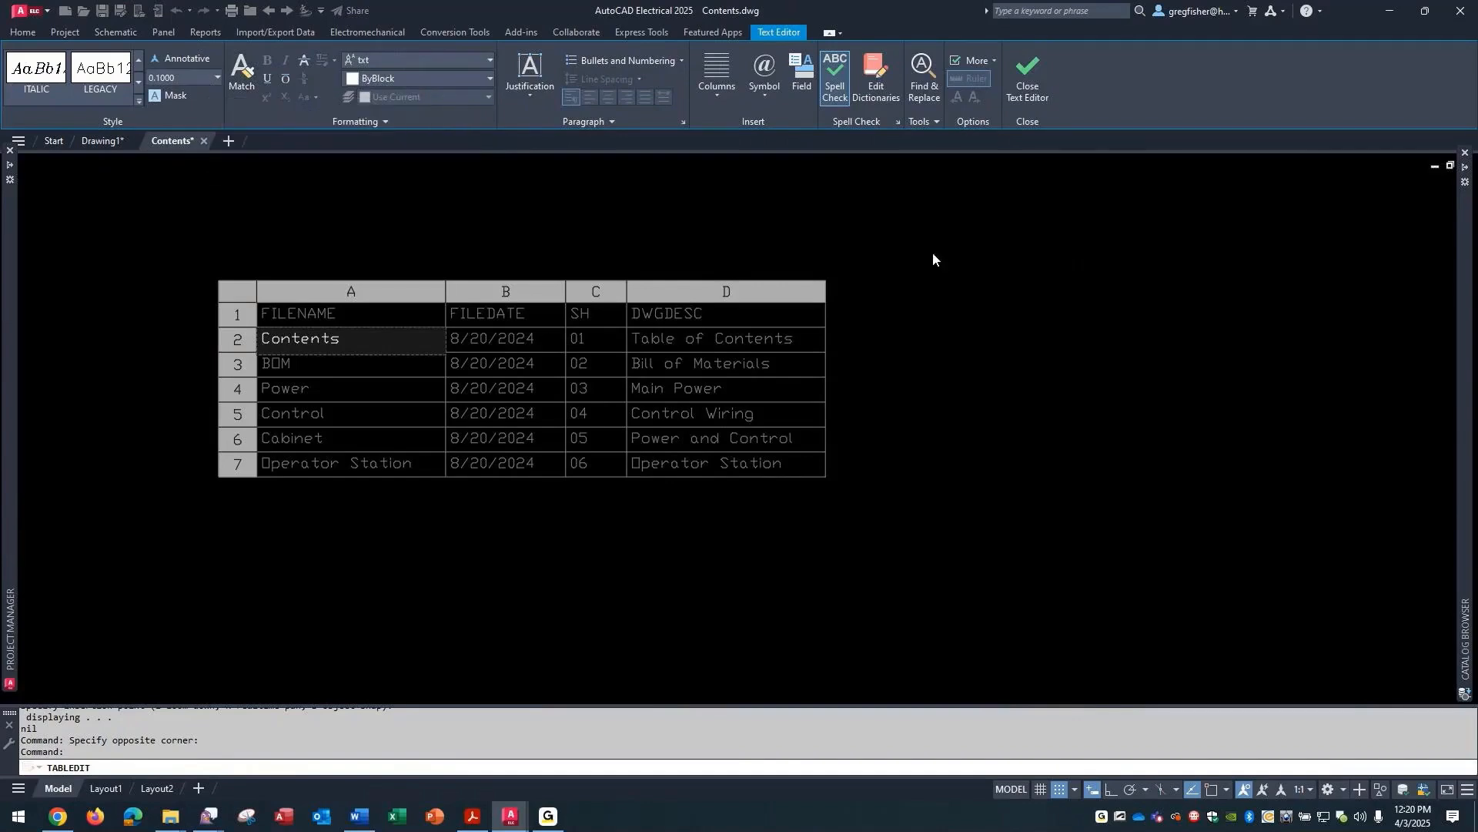
key("Escape")
key("Escape")
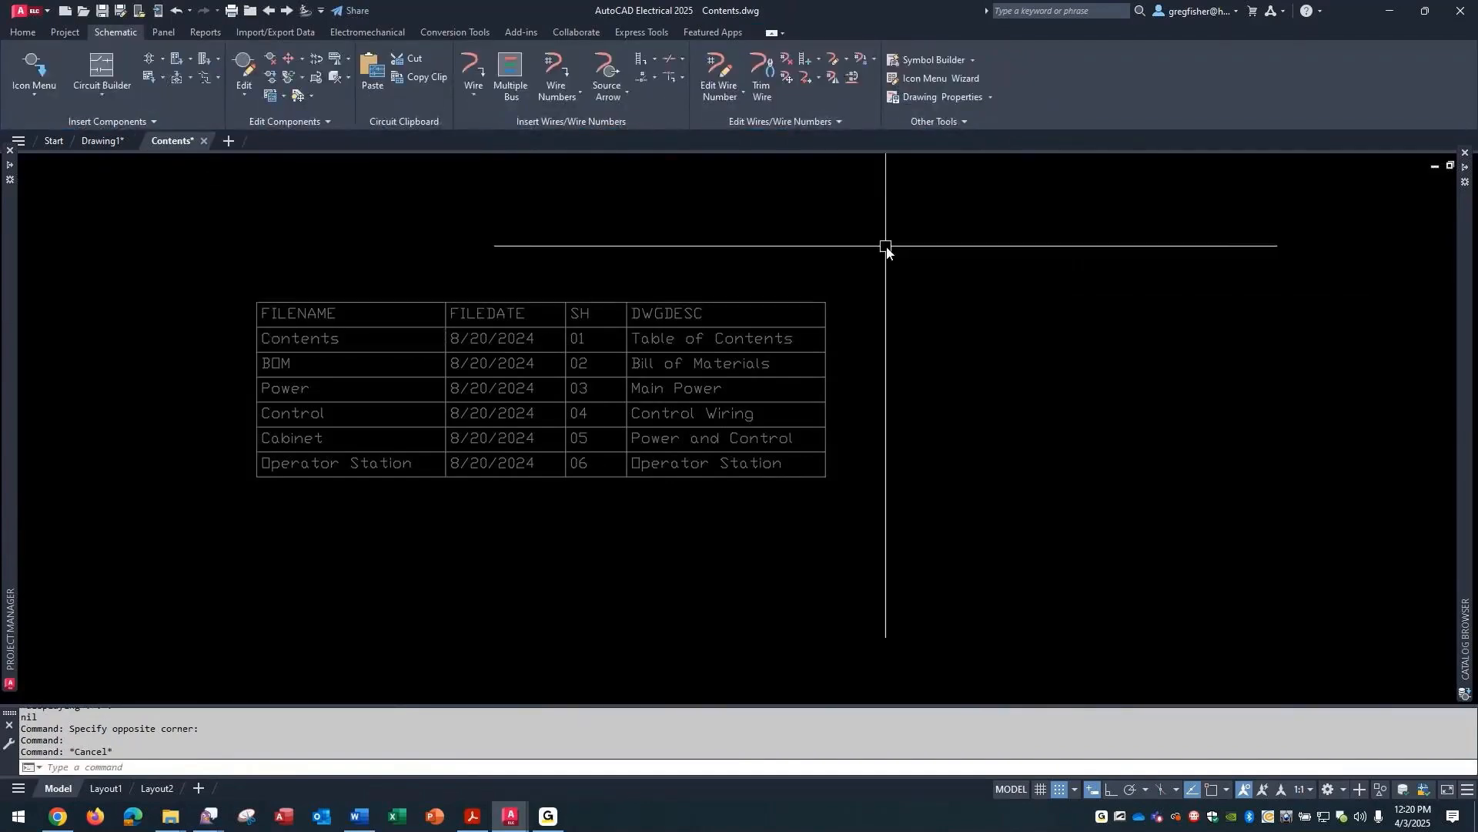
- Delete the drawing list table from the Contents drawing
left_click(886, 249)
left_click(793, 396)
key("Delete")
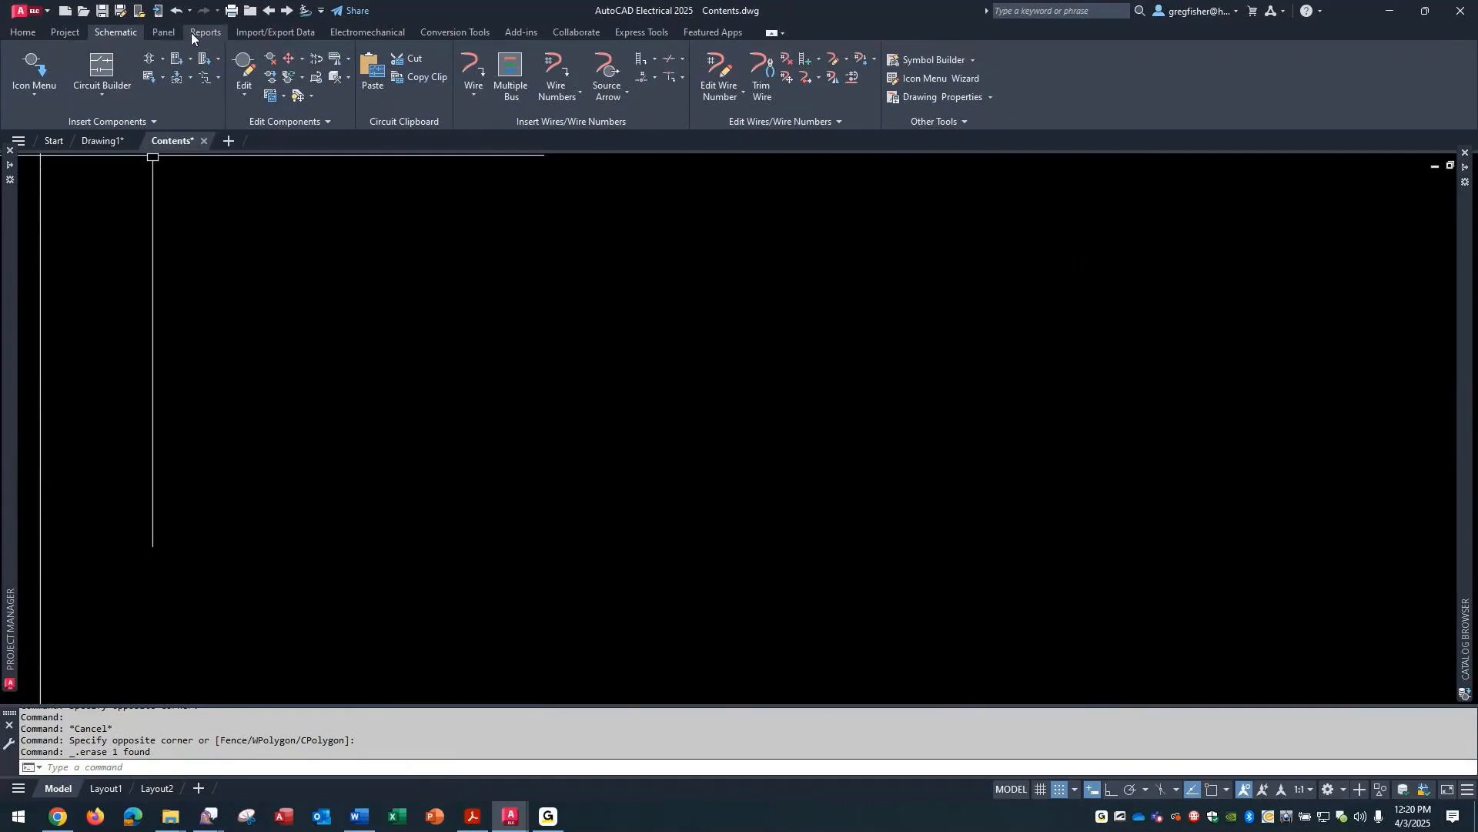
- Extract a fresh Drawing List report for every drawing in the MODULE 12 project, keeping the current report format
mouse_move(10, 239)
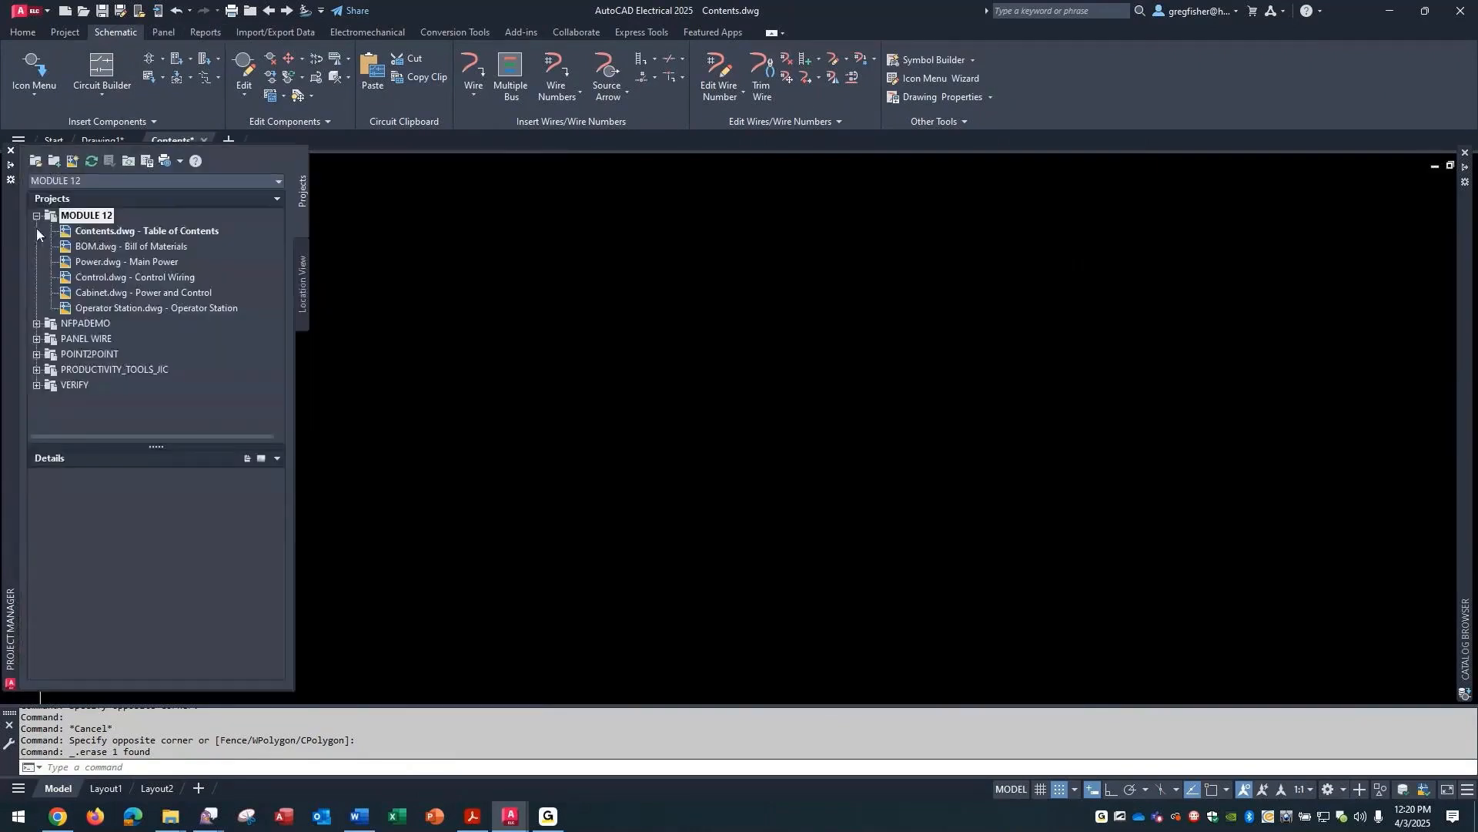
right_click(77, 217)
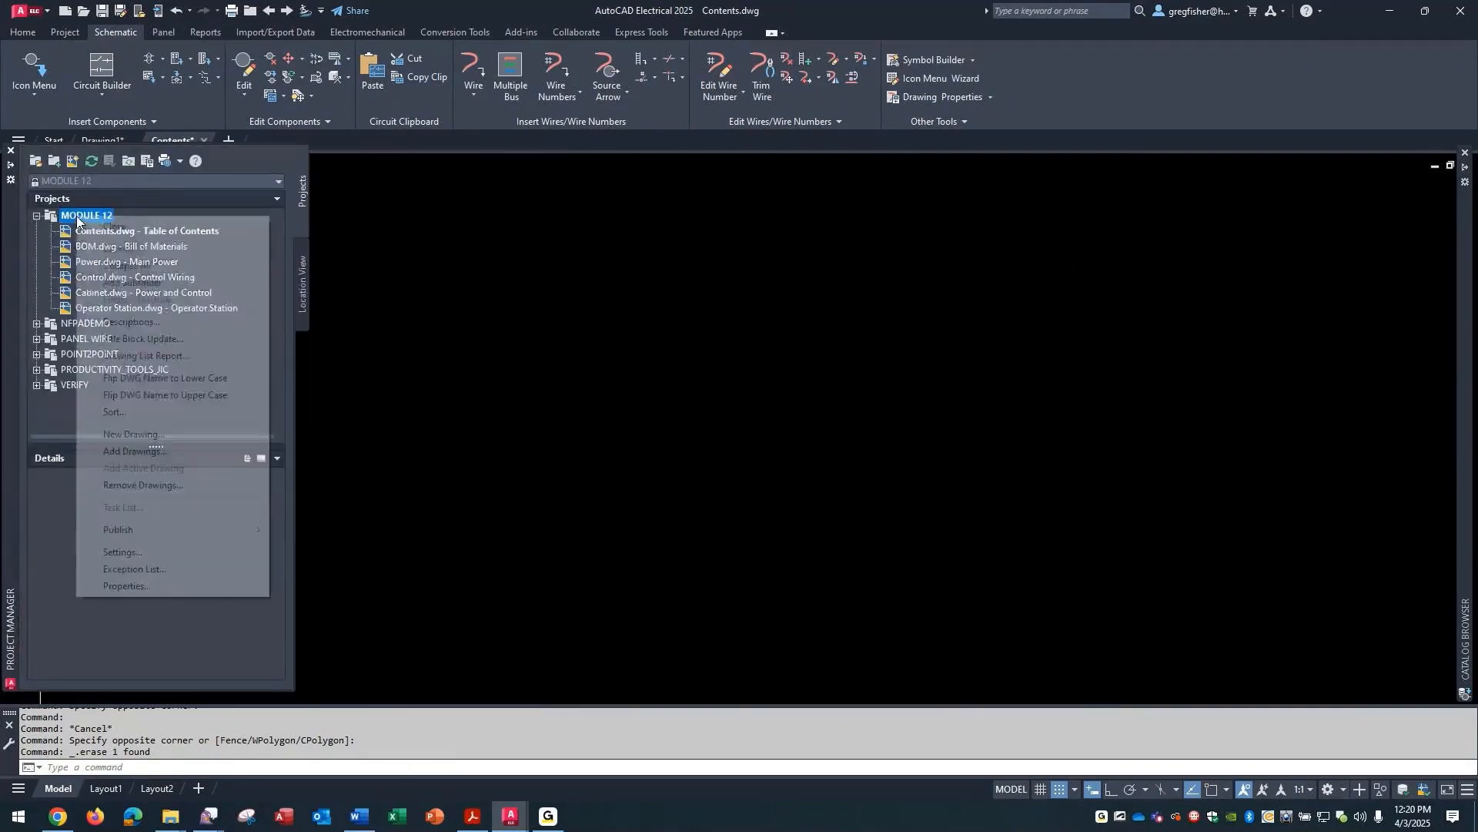
left_click(166, 356)
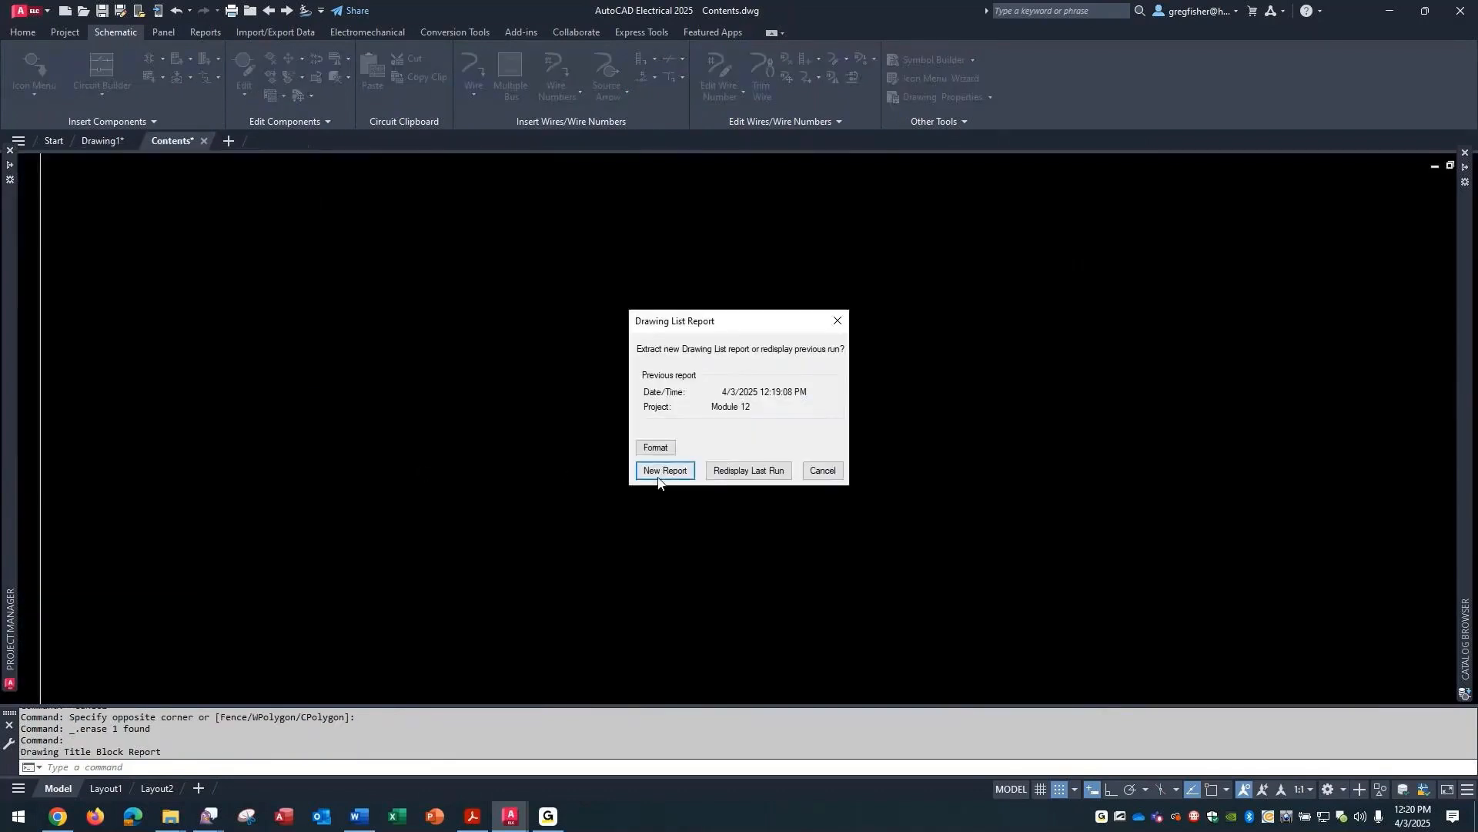
left_click(656, 447)
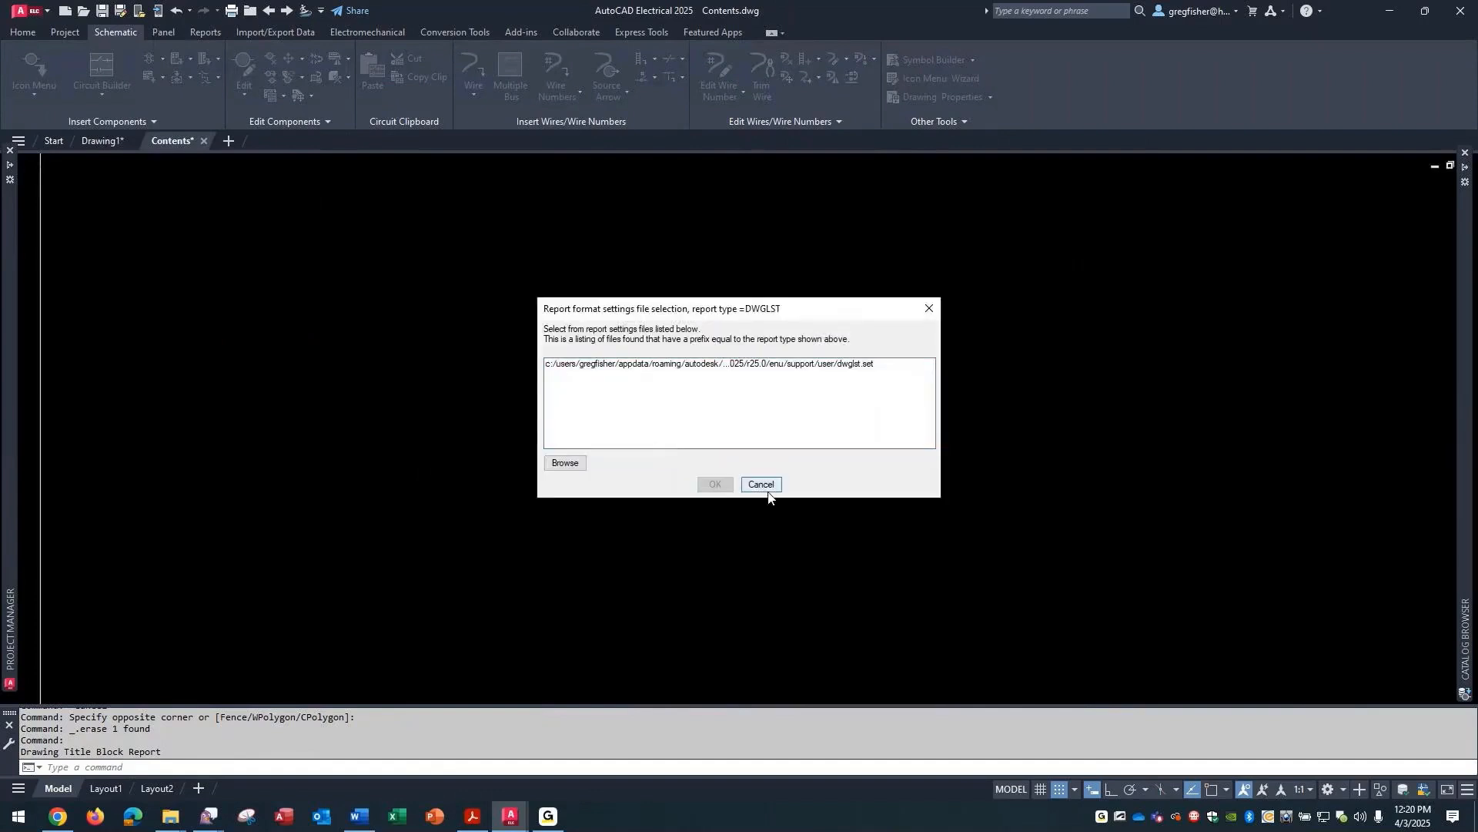
left_click(762, 485)
left_click(678, 471)
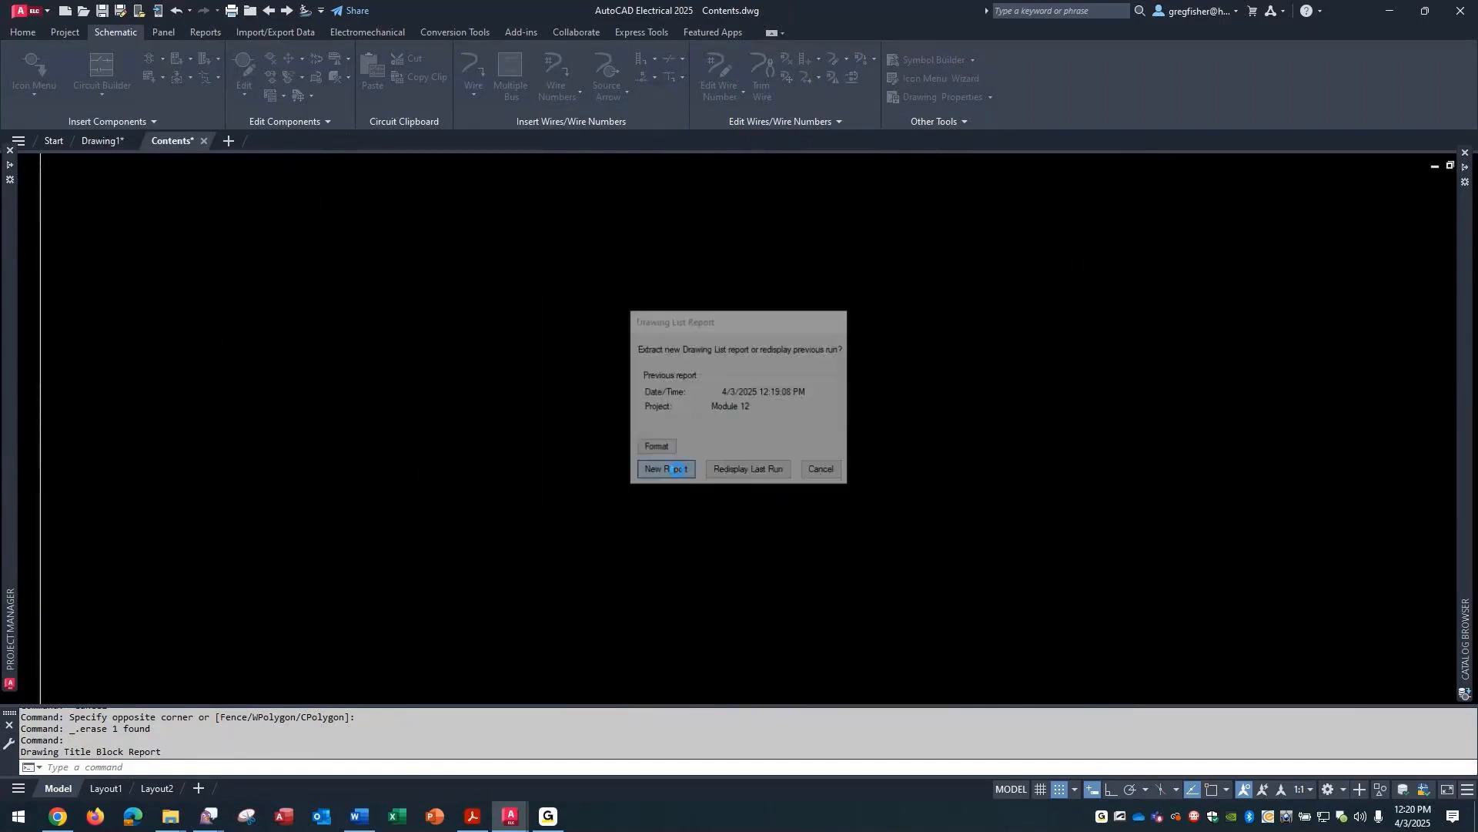
left_click(520, 401)
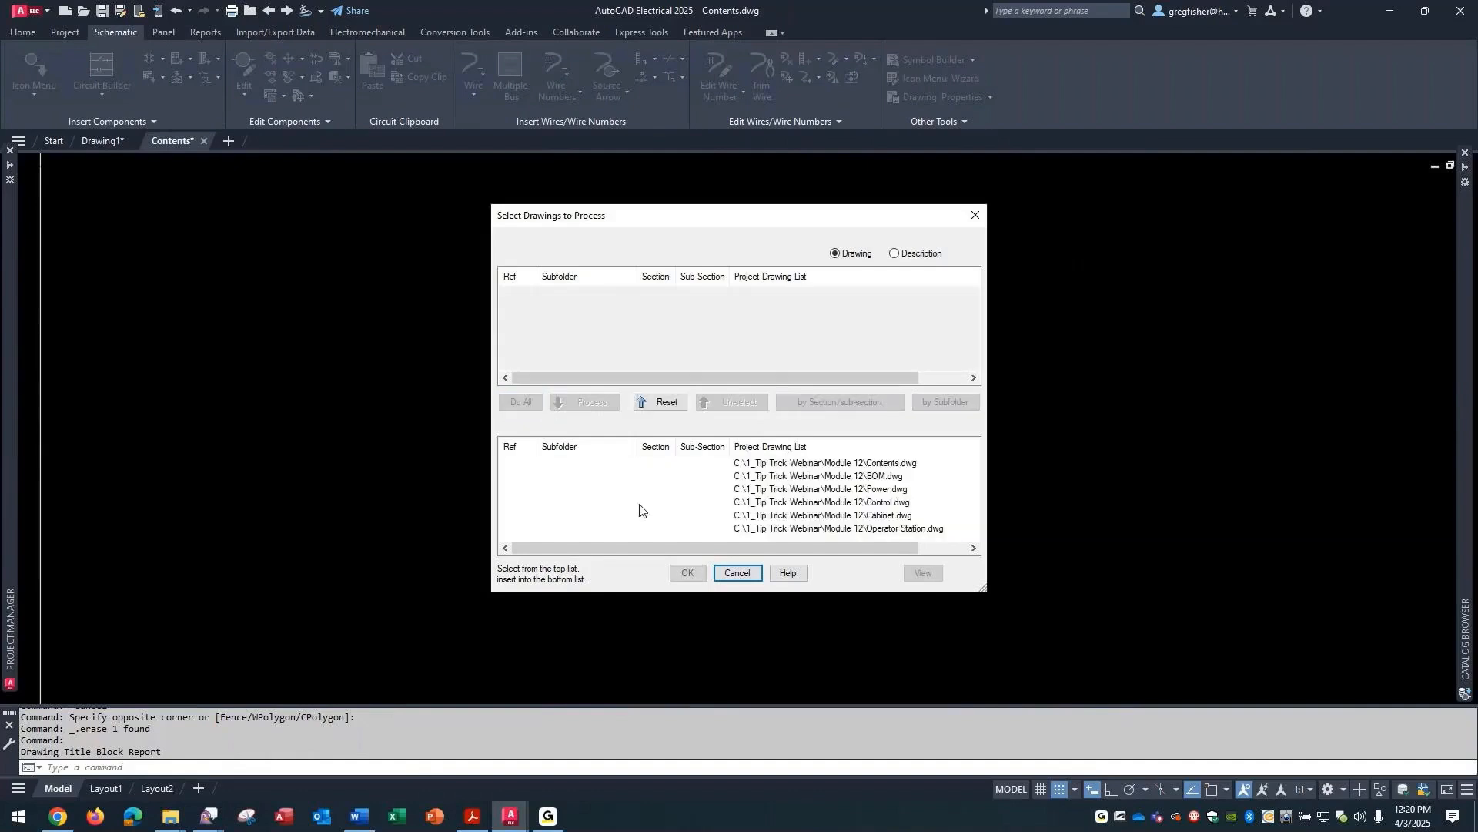
left_click(689, 573)
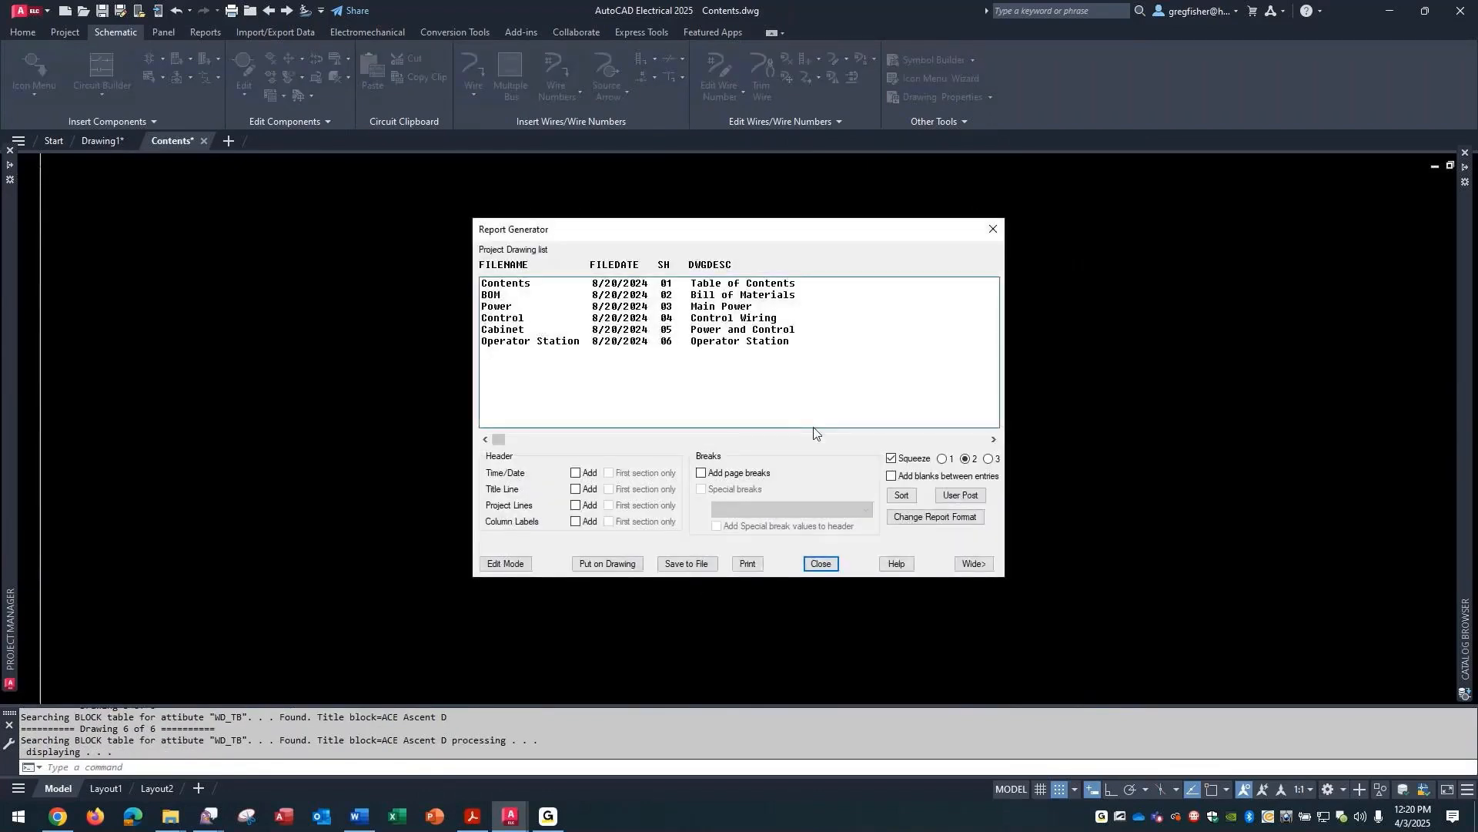
- Insert the drawing list report on the Contents drawing as a new table using the Standard table style
left_click(612, 565)
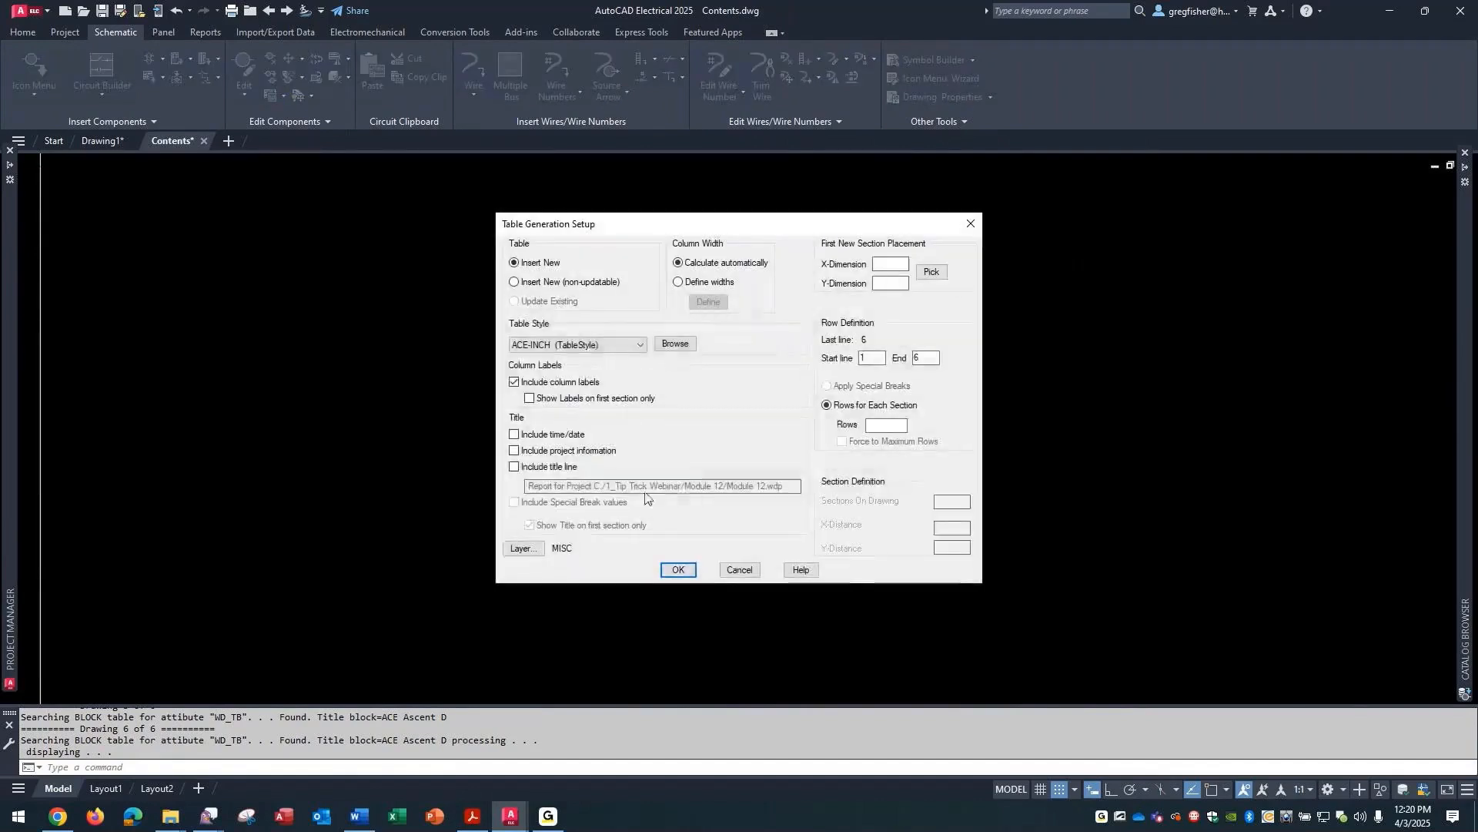
left_click(642, 346)
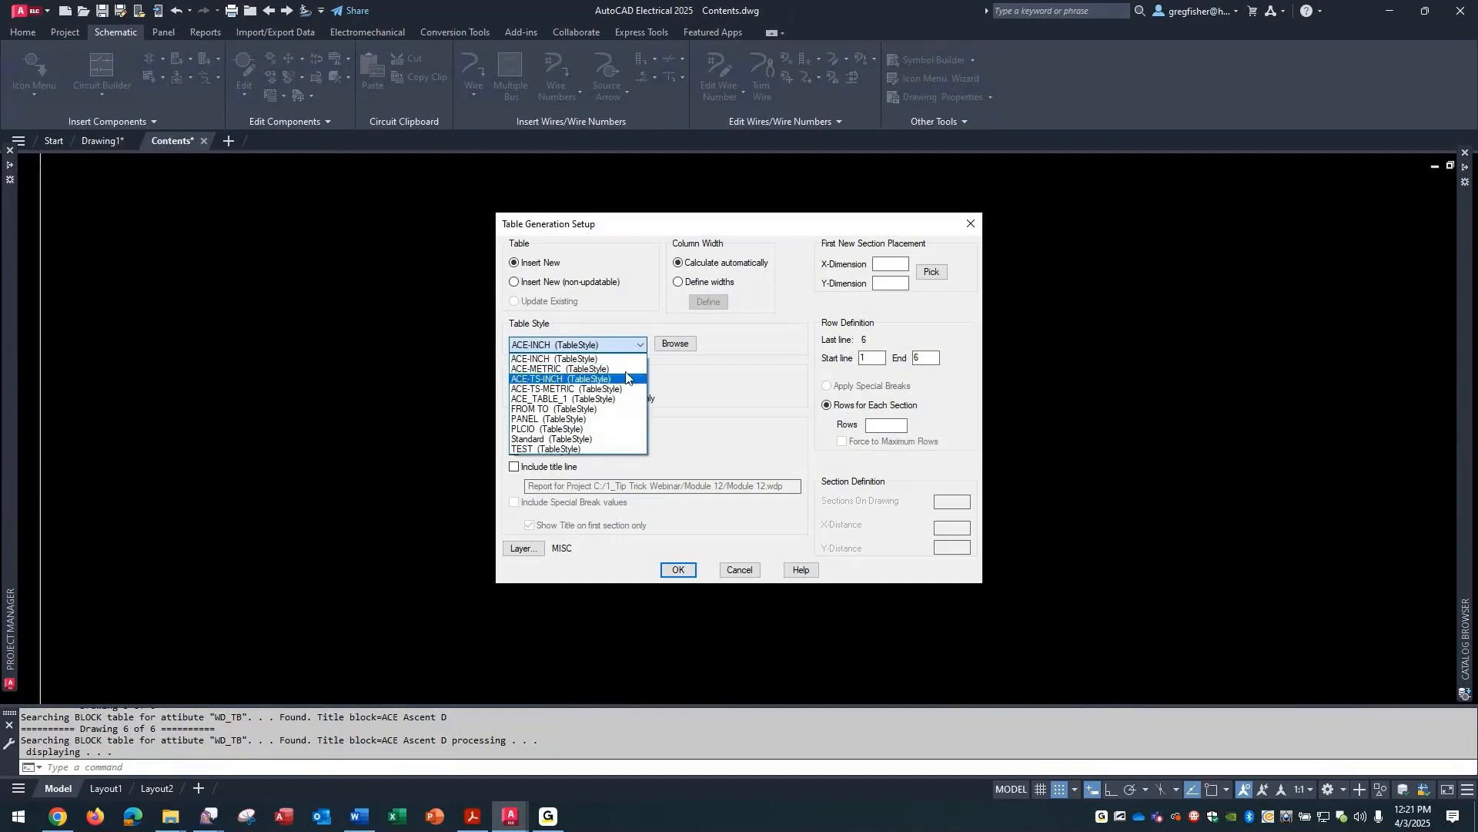
left_click(593, 439)
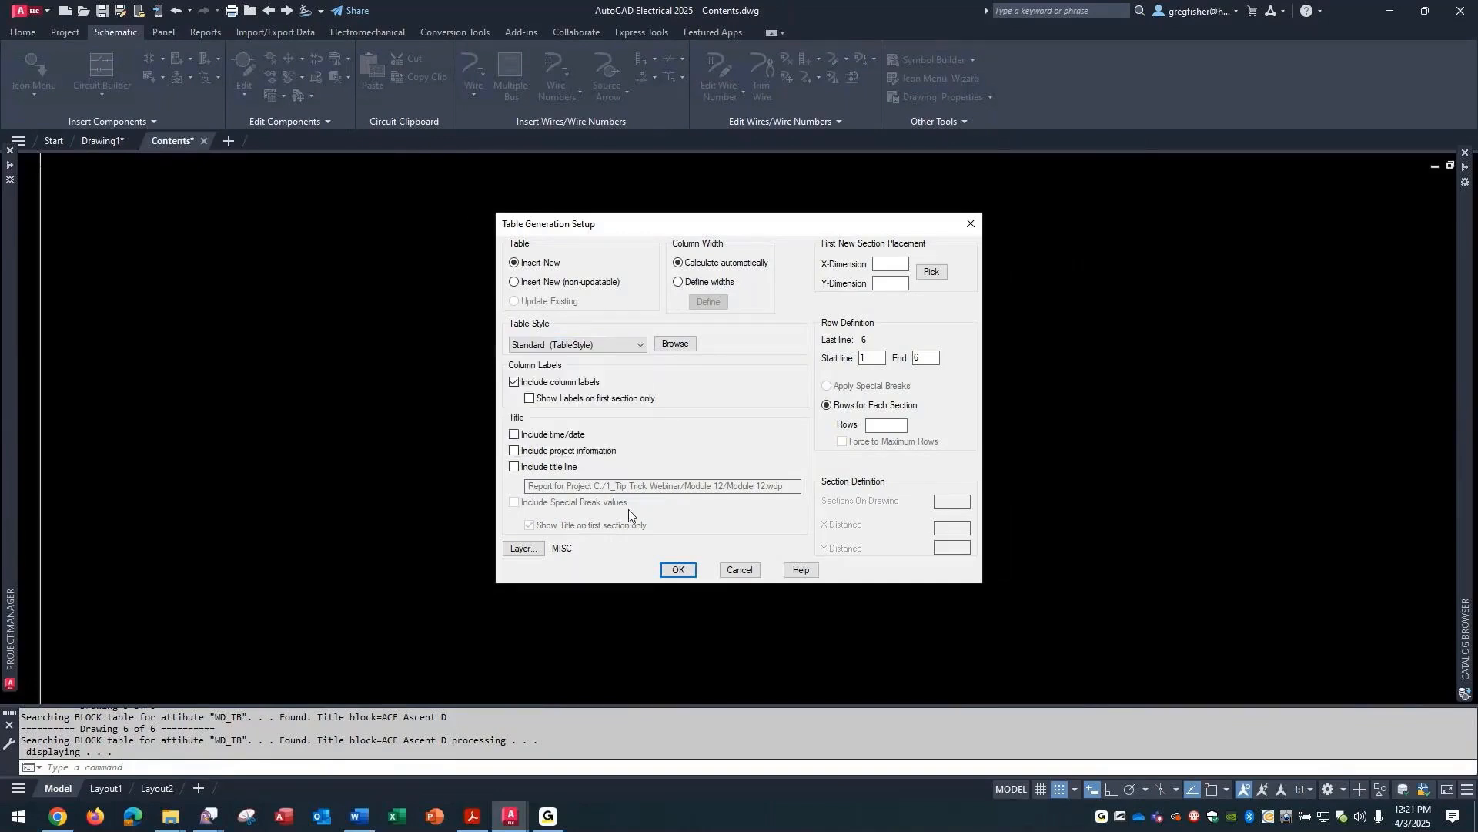
left_click(676, 571)
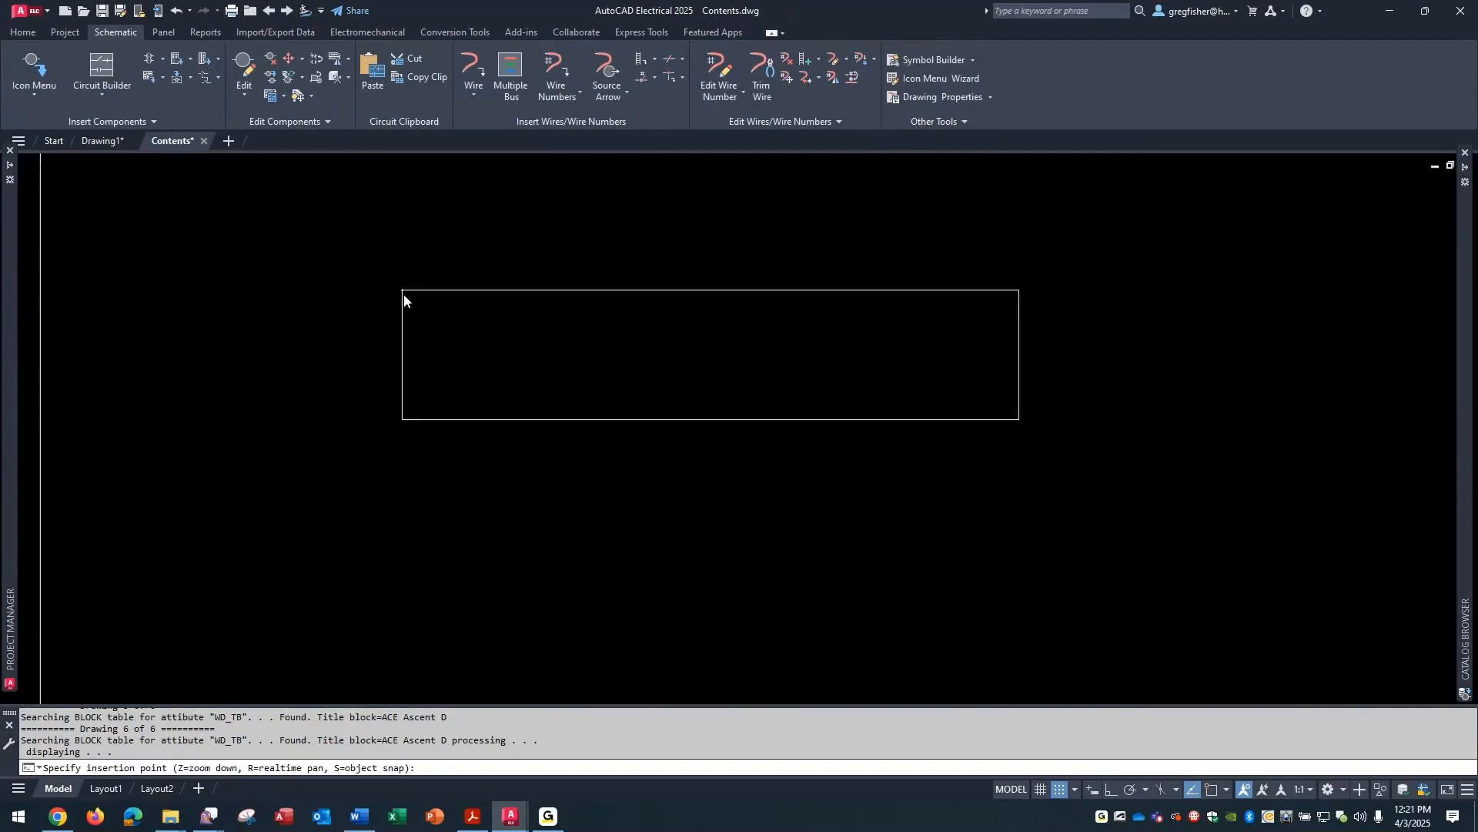
left_click(403, 293)
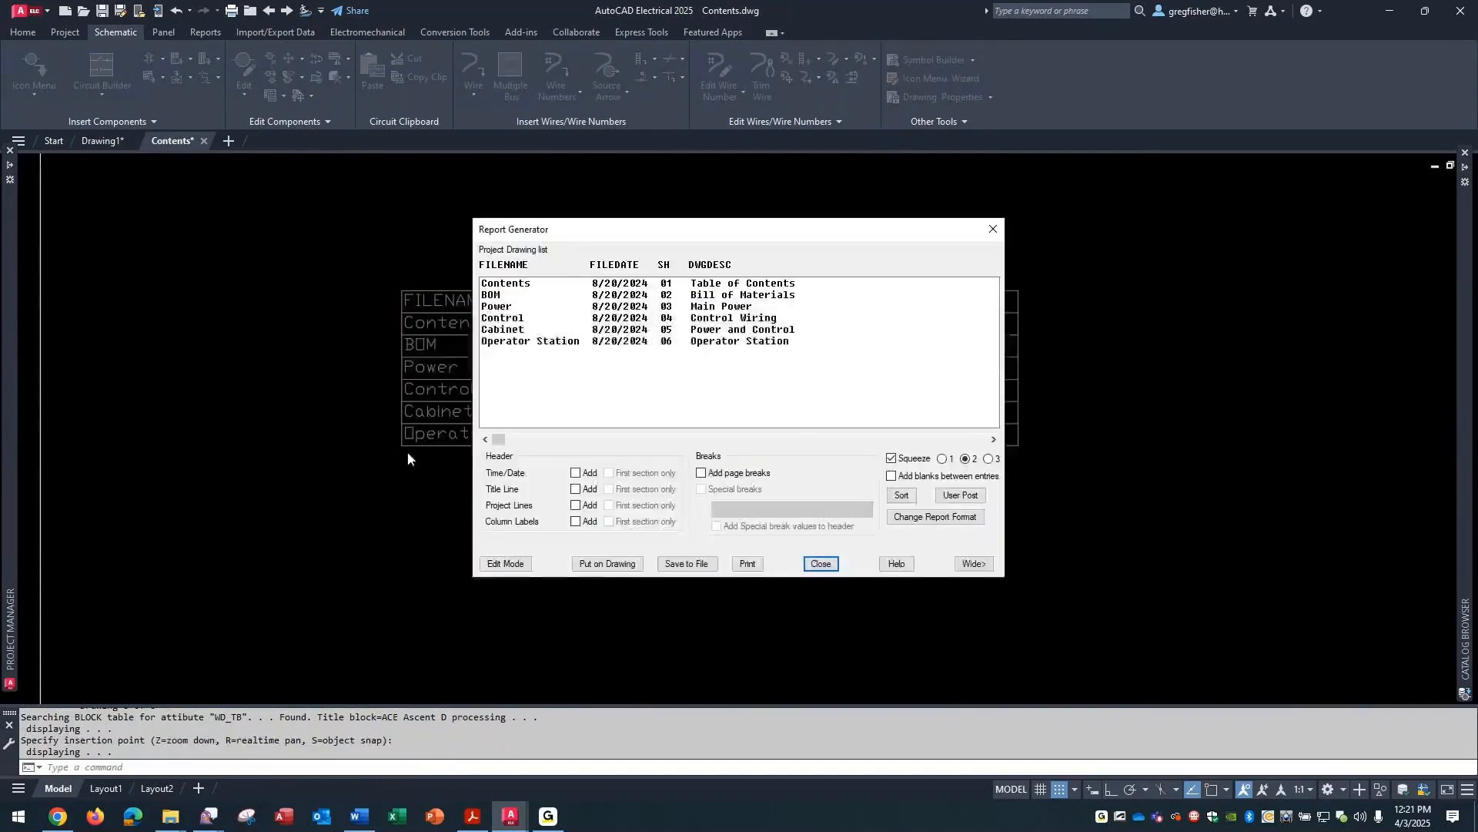
left_click(820, 564)
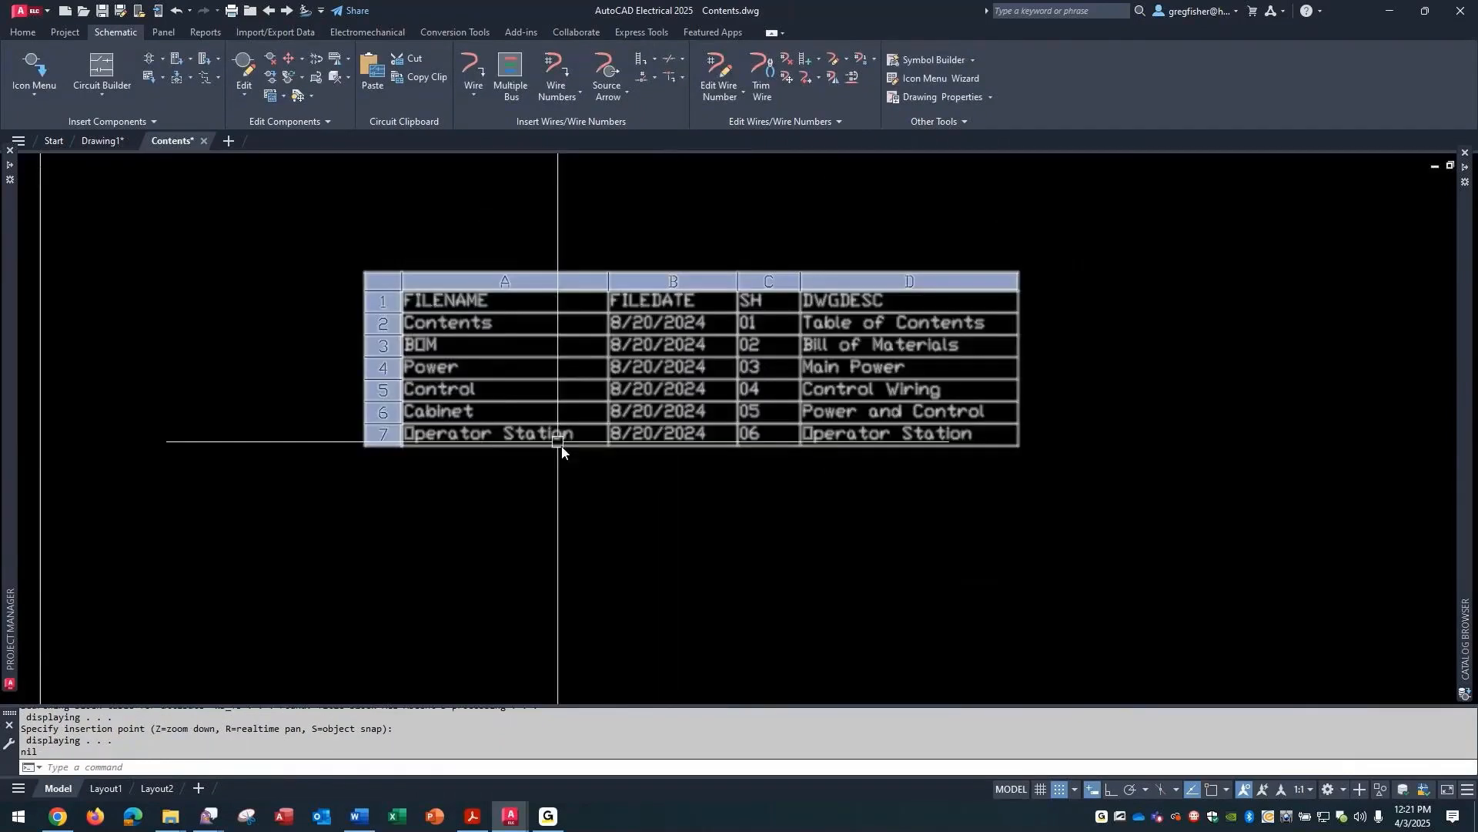
- Inspect the text height of the Contents cell in the Standard-style table, and view the drawing's full extents
double_click(483, 324)
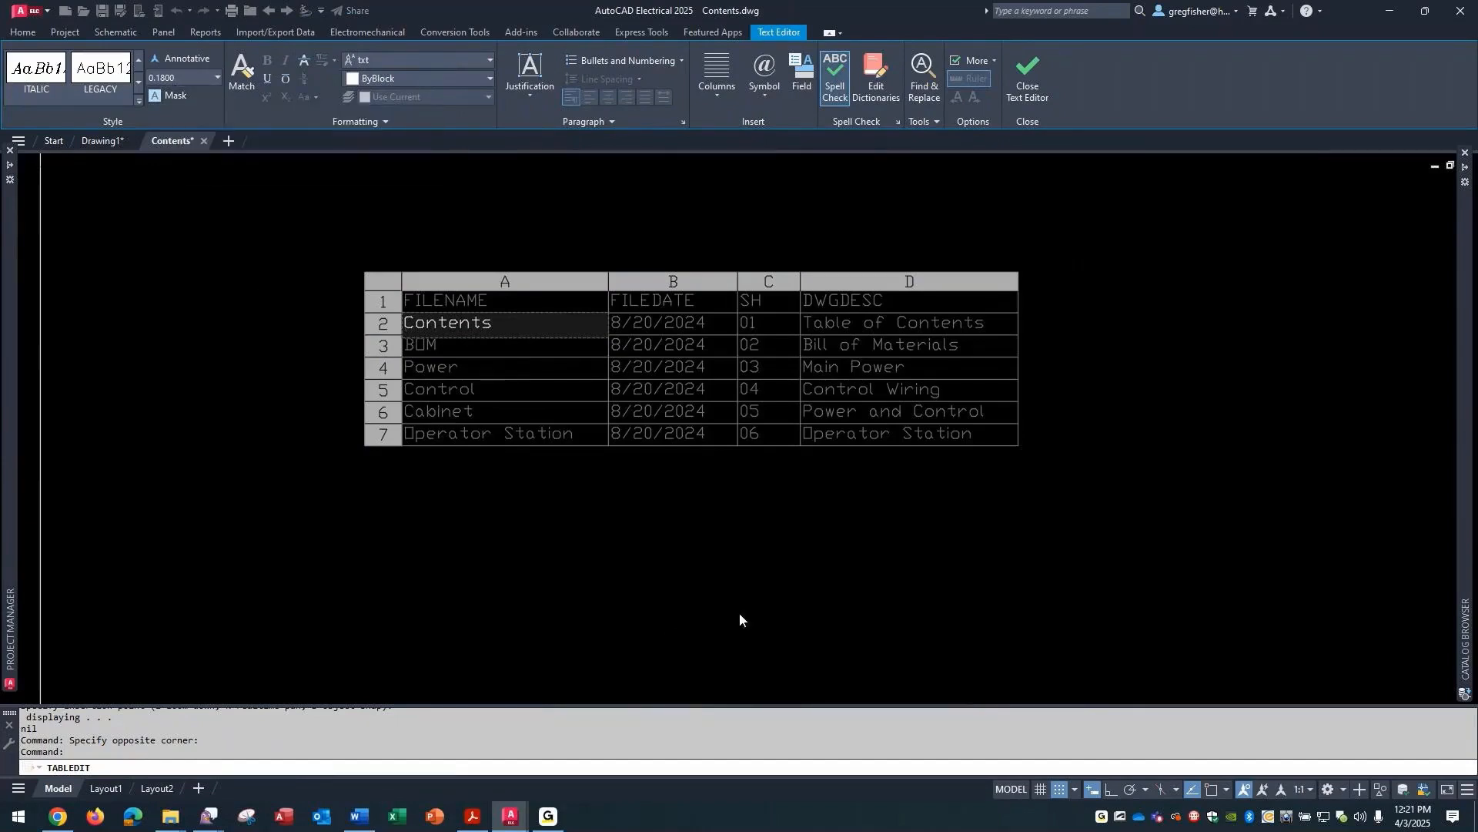
key("Escape")
key("Escape")
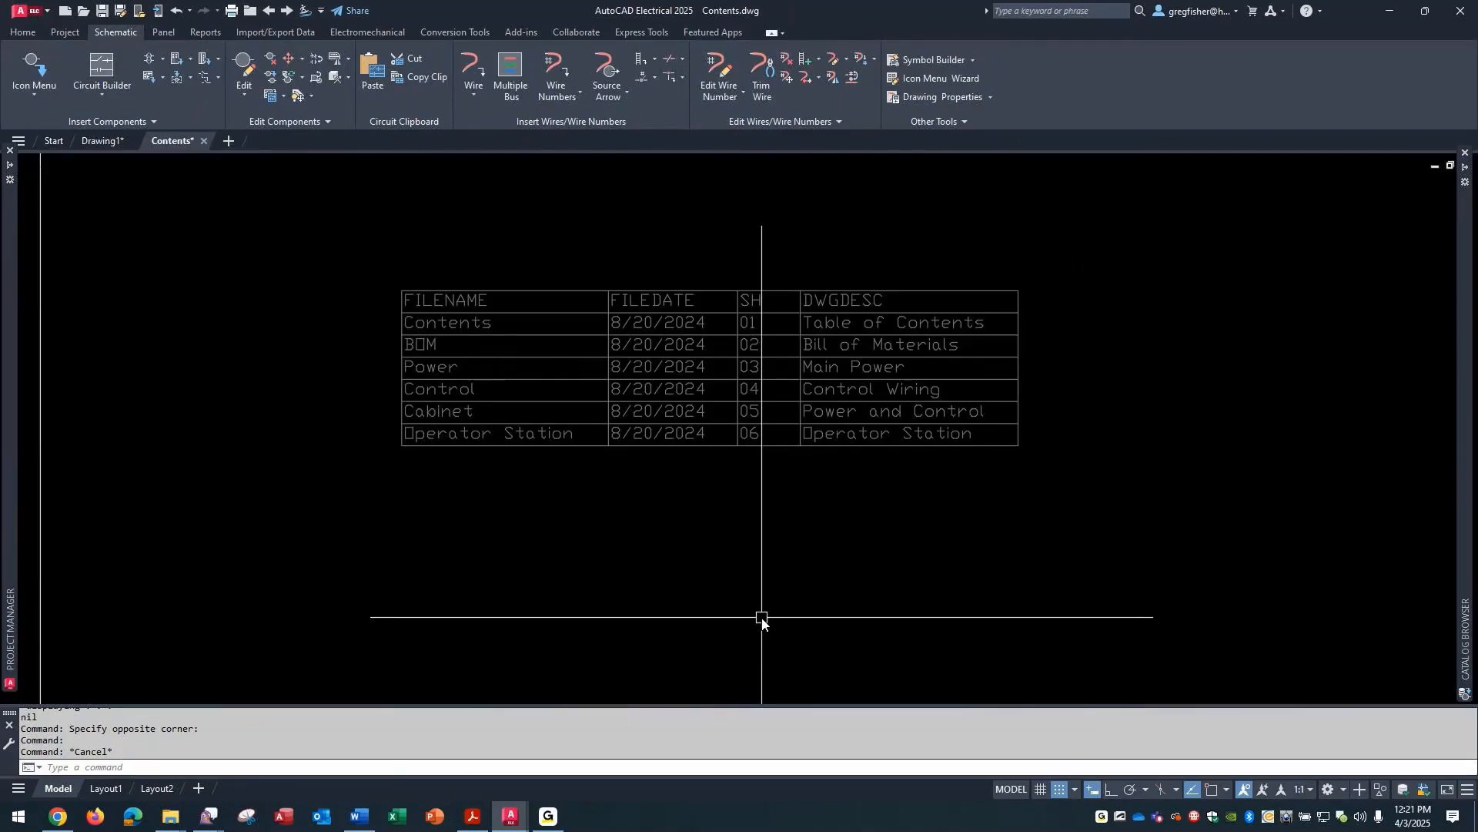
type("z")
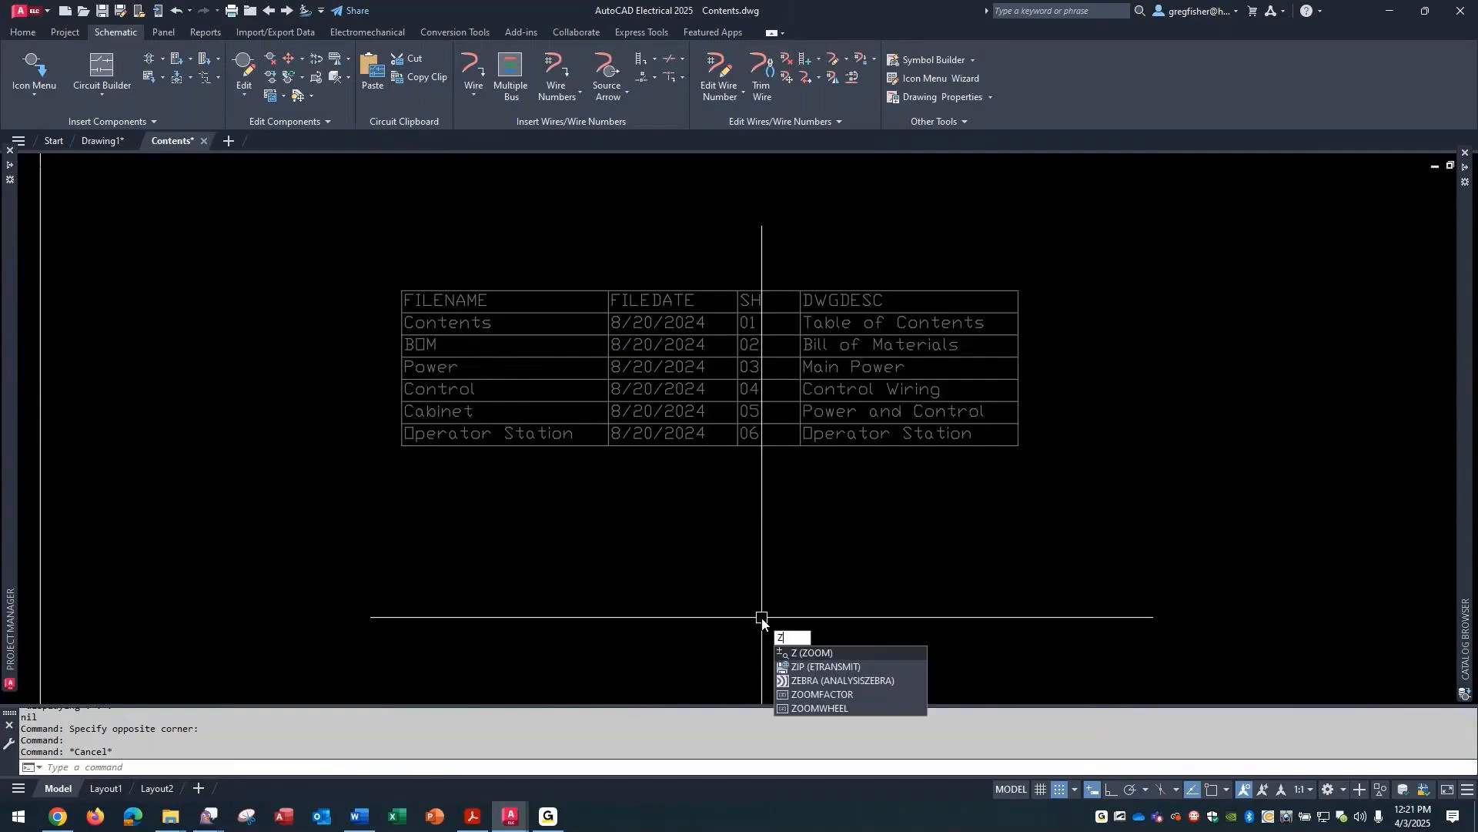
key("Return")
scroll(762, 622, "down", 2)
type("e")
key("Return")
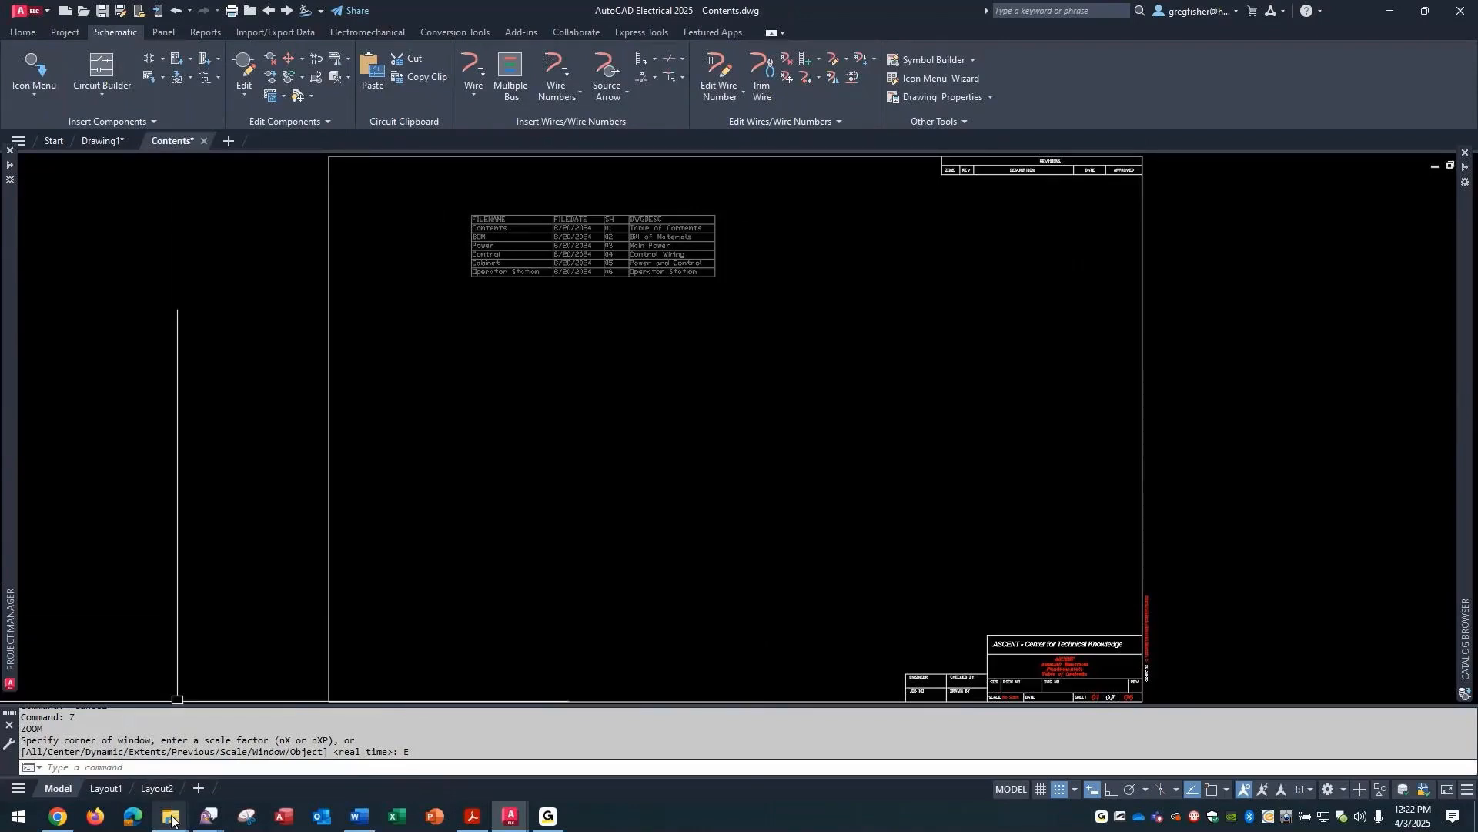
- Switch to the Support folder in File Explorer, examine its path and locate TableStyle.dwg, and return to AutoCAD Electrical
mouse_move(171, 821)
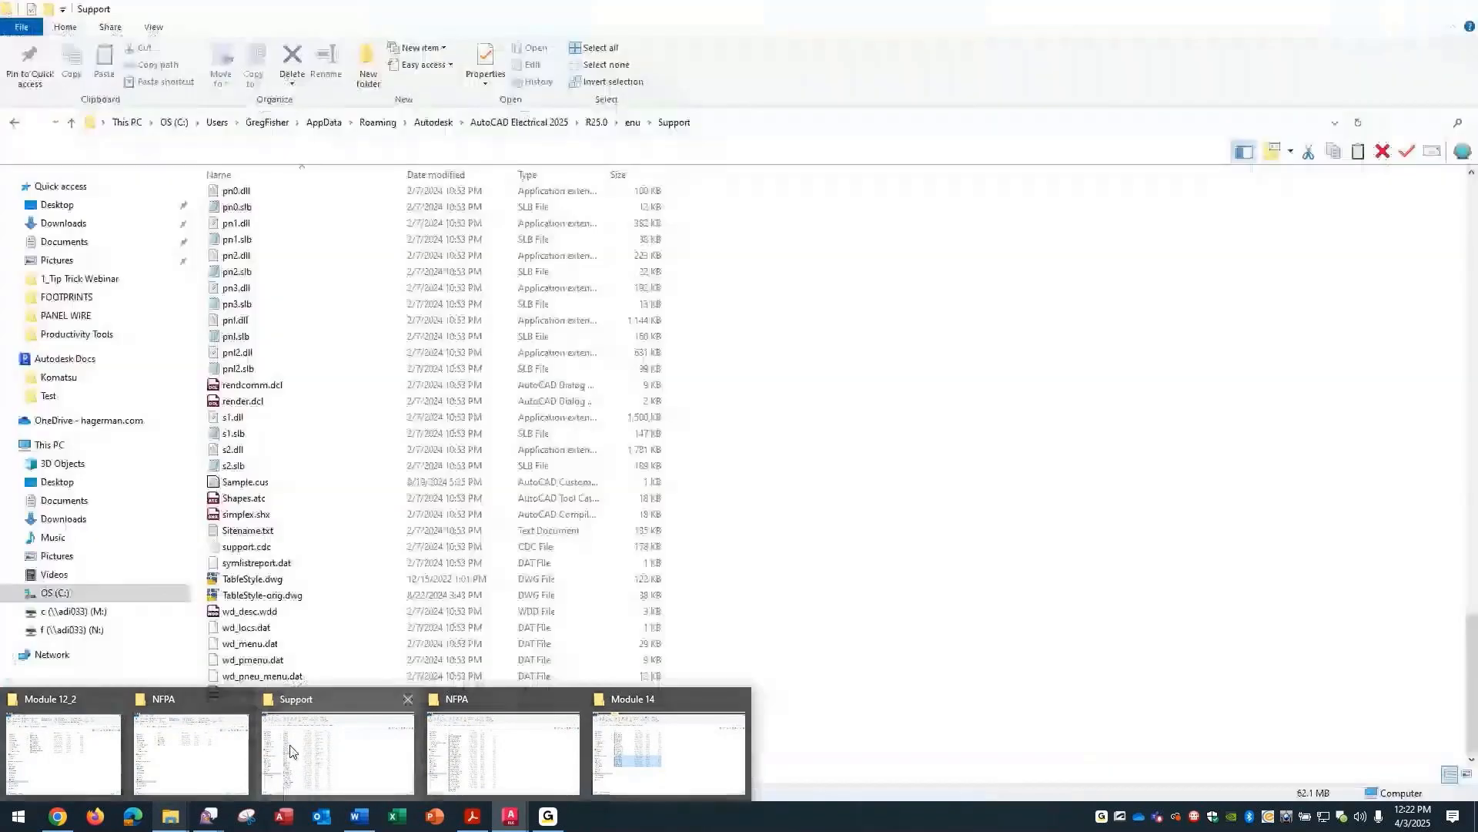
left_click(291, 751)
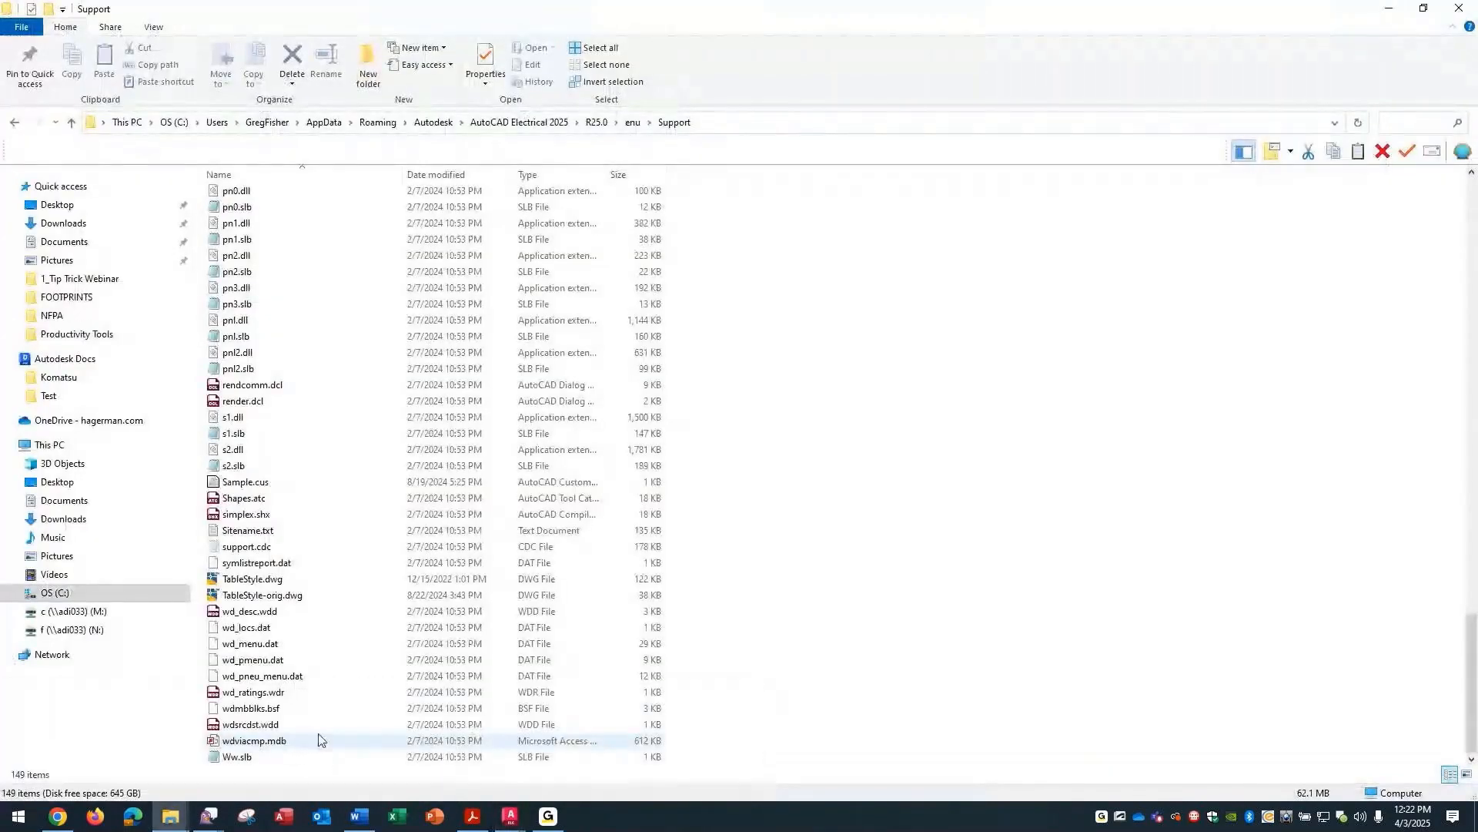
left_click(798, 122)
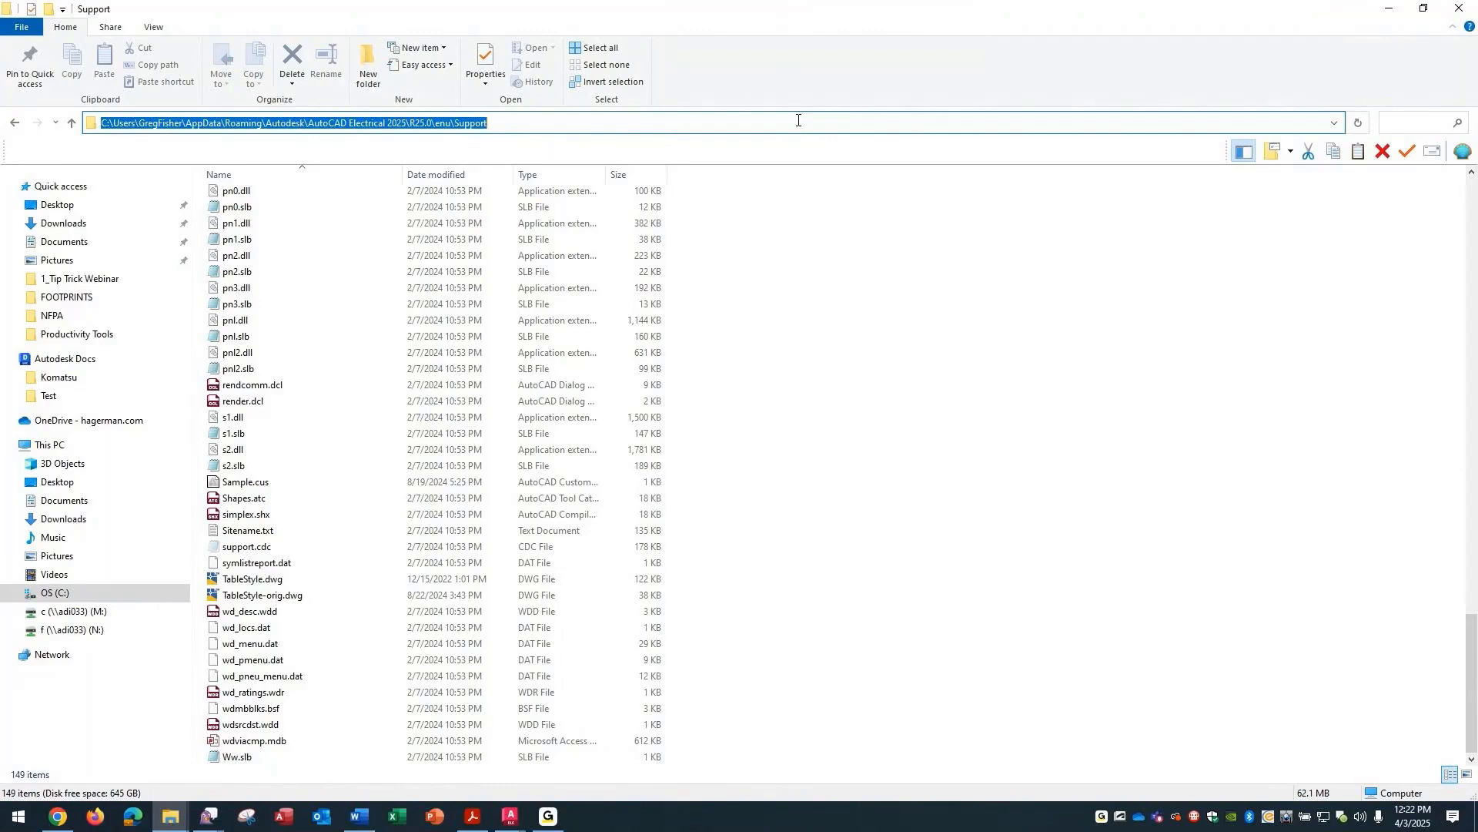
left_click(228, 585)
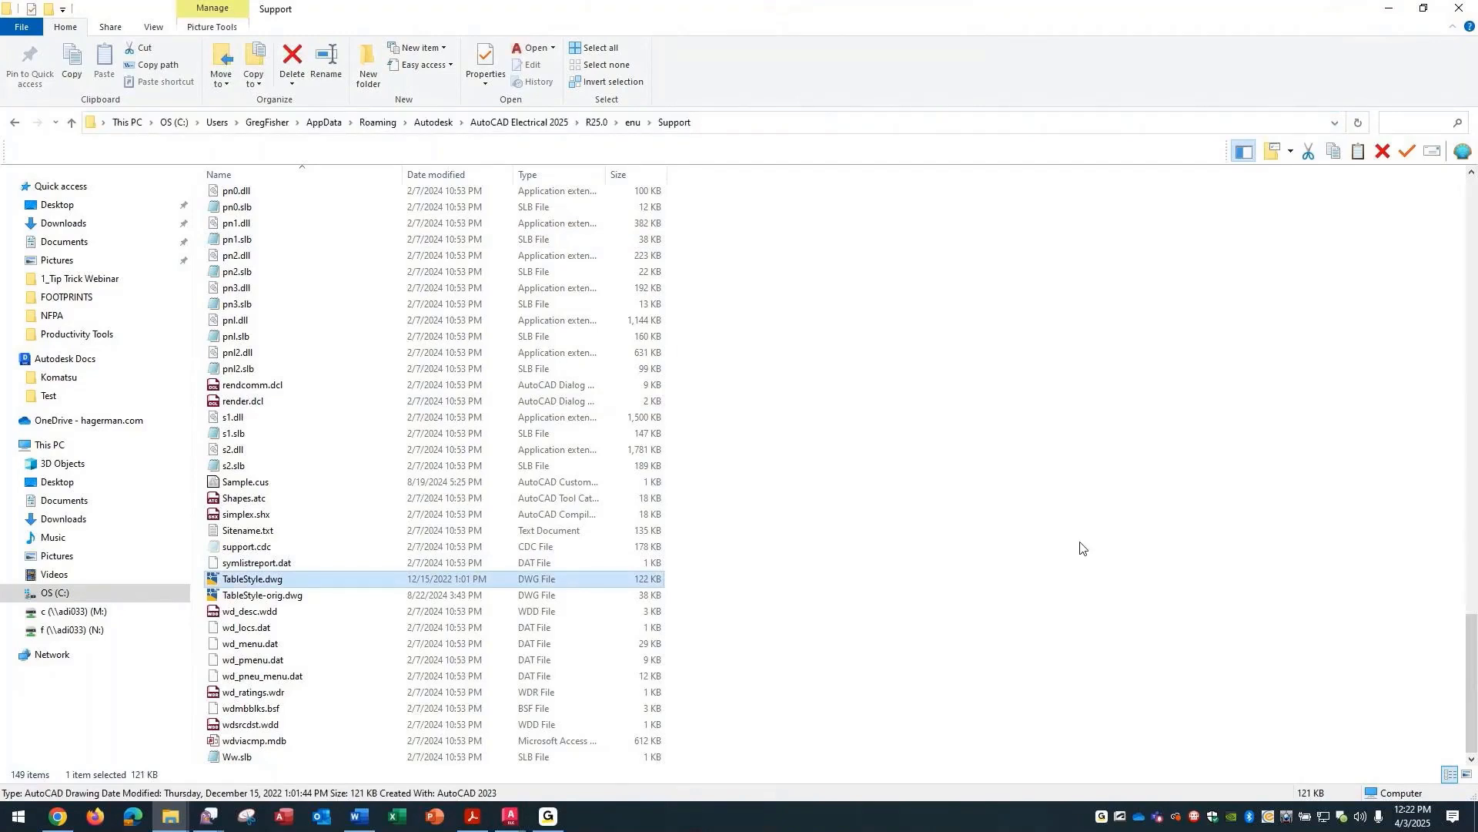
left_click(1400, 18)
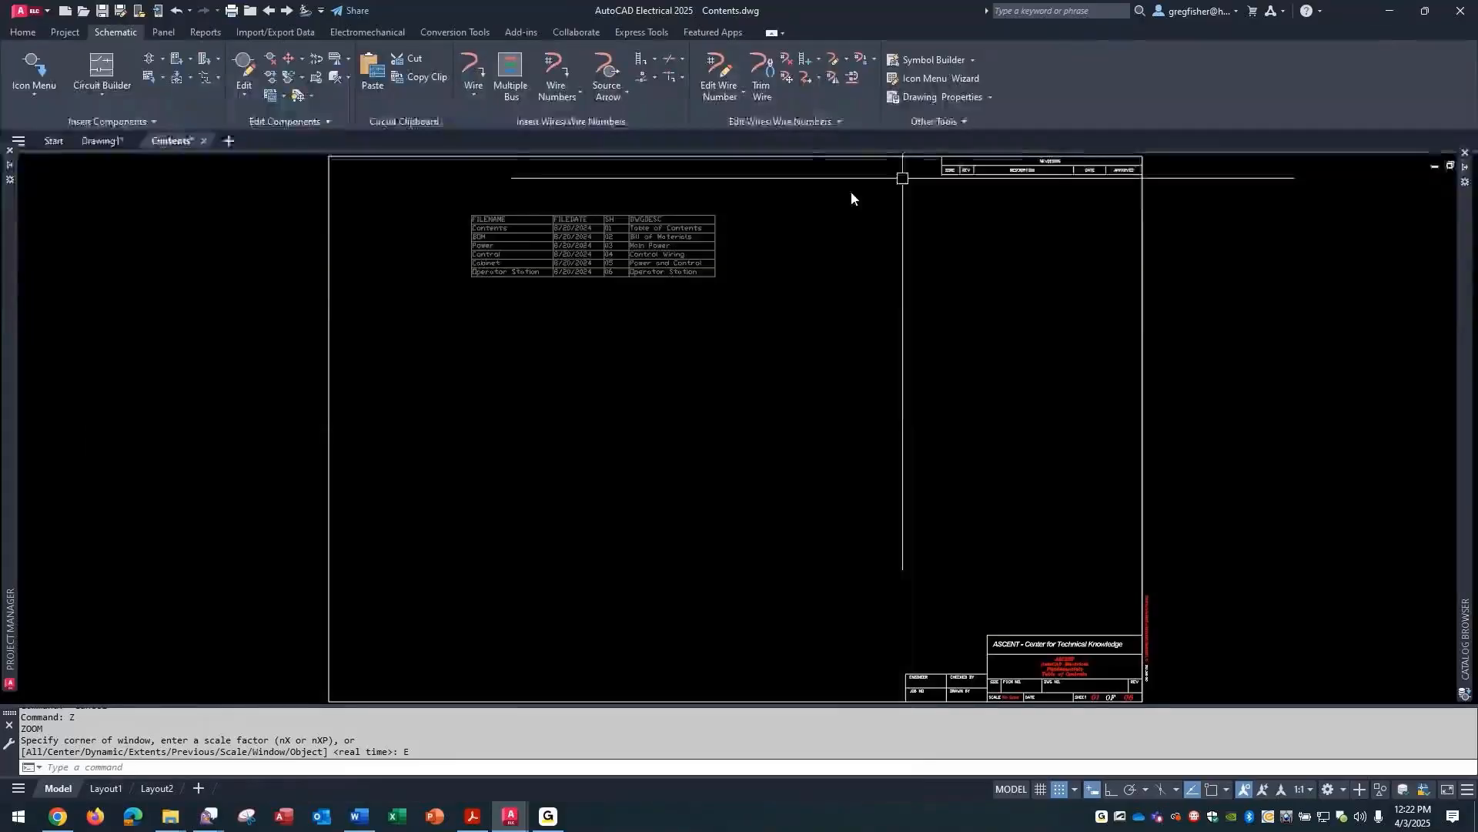
- Open the TableStyle.dwg drawing from the Support folder
left_click(80, 13)
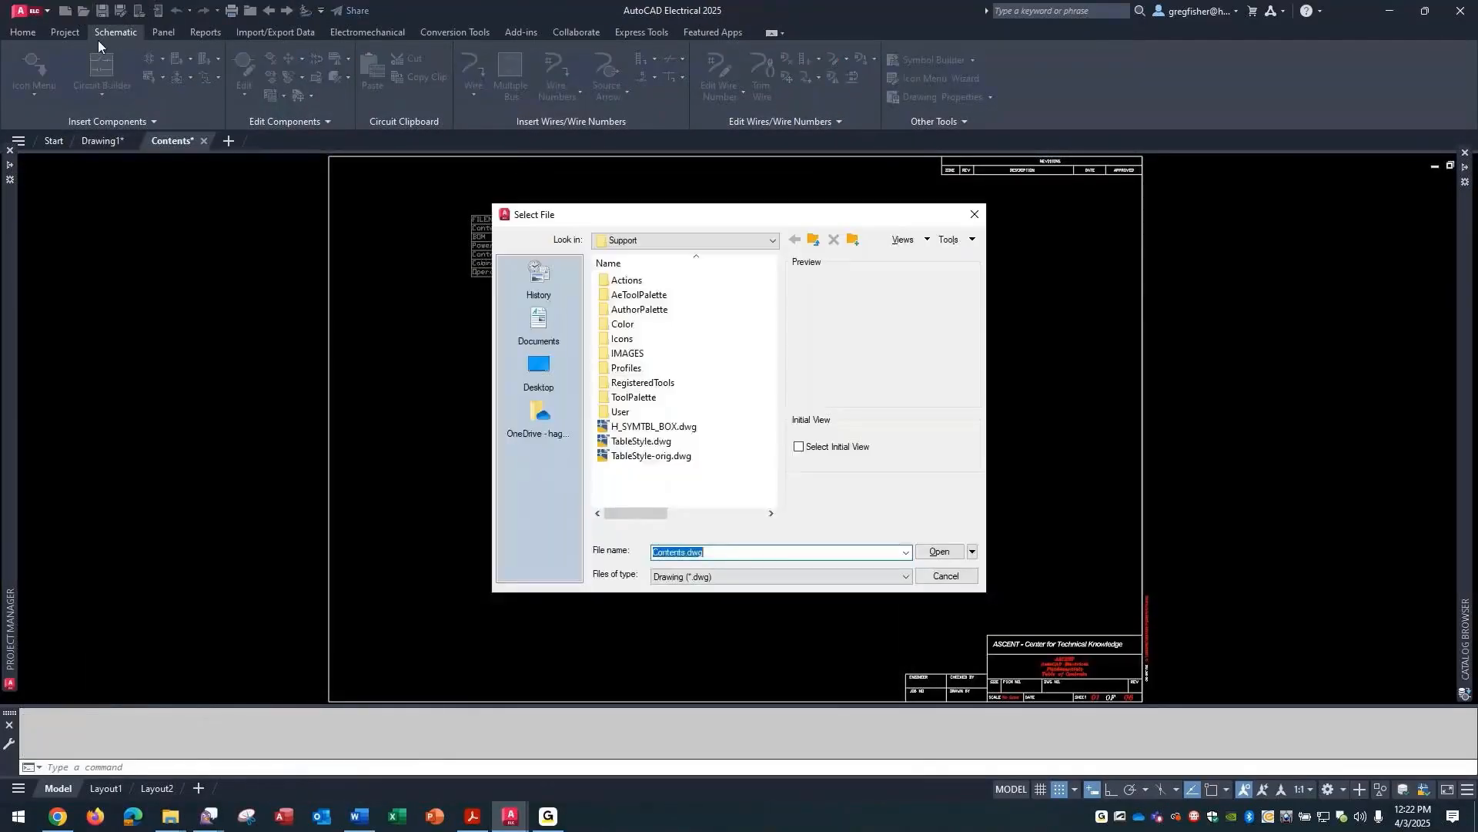
left_click(645, 444)
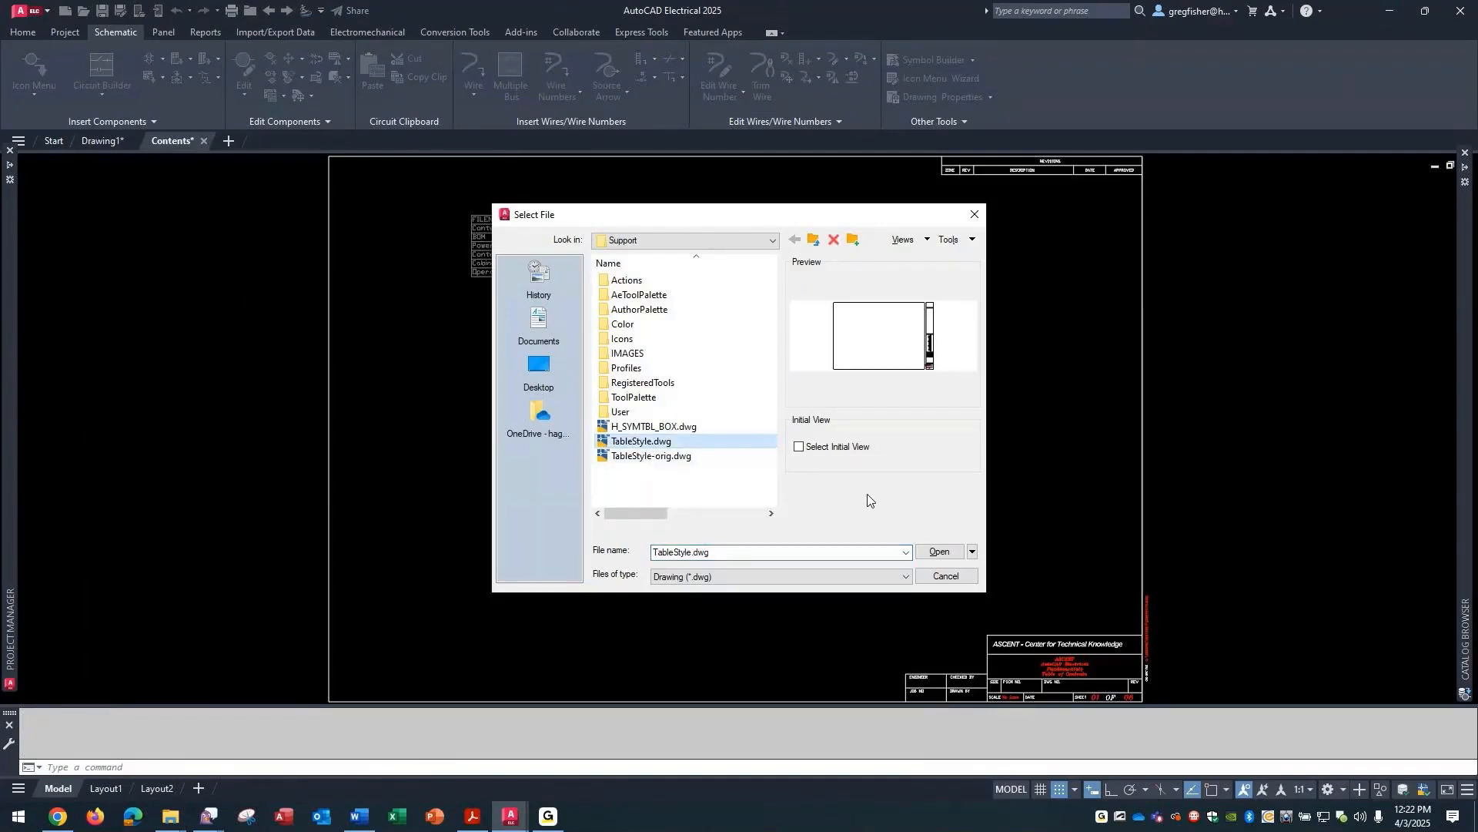
left_click(936, 553)
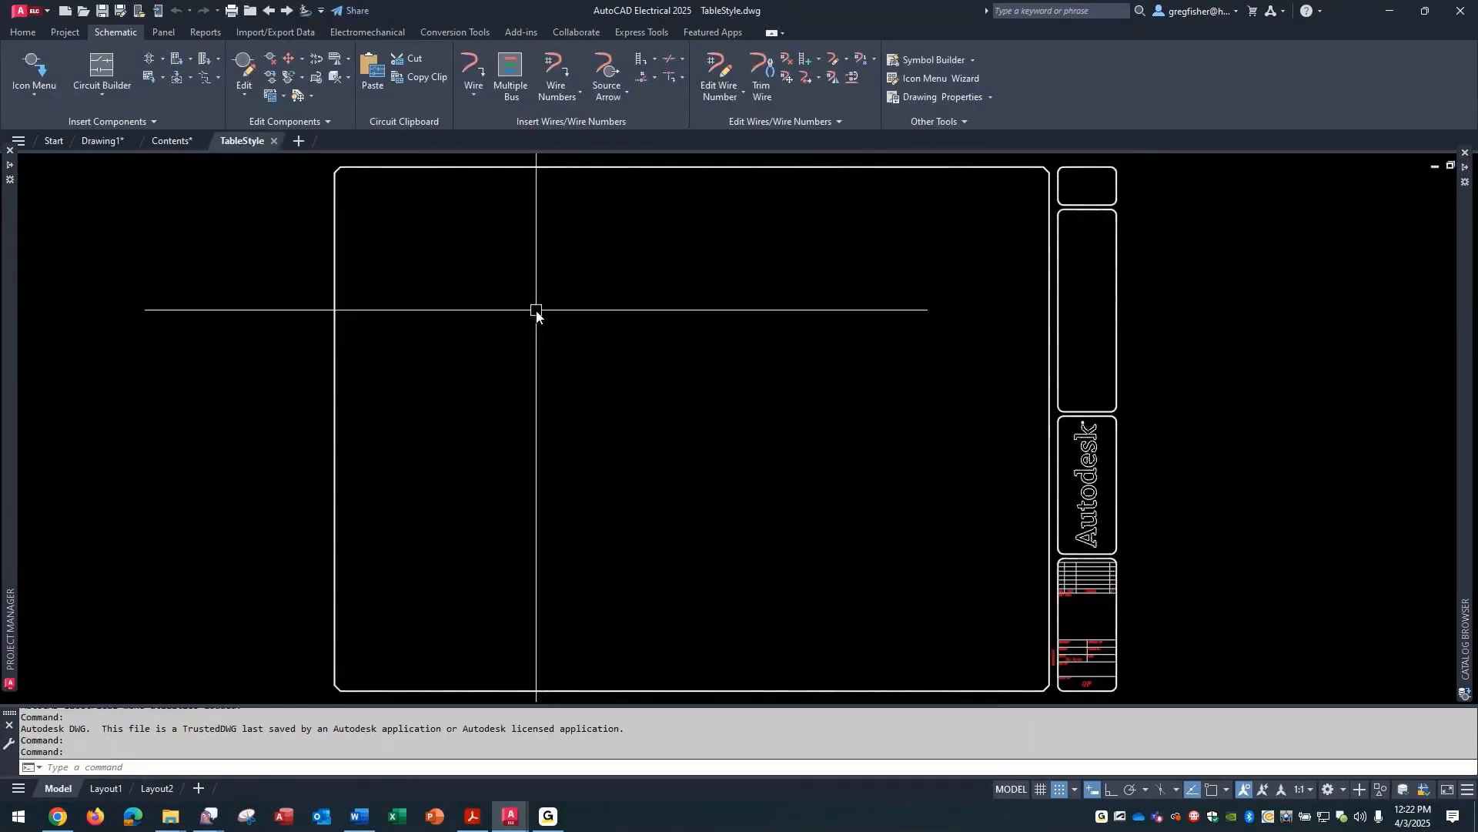
- Inspect the Data cell text height of the ACE-INCH table style without changing it
type("TABLESTYLE")
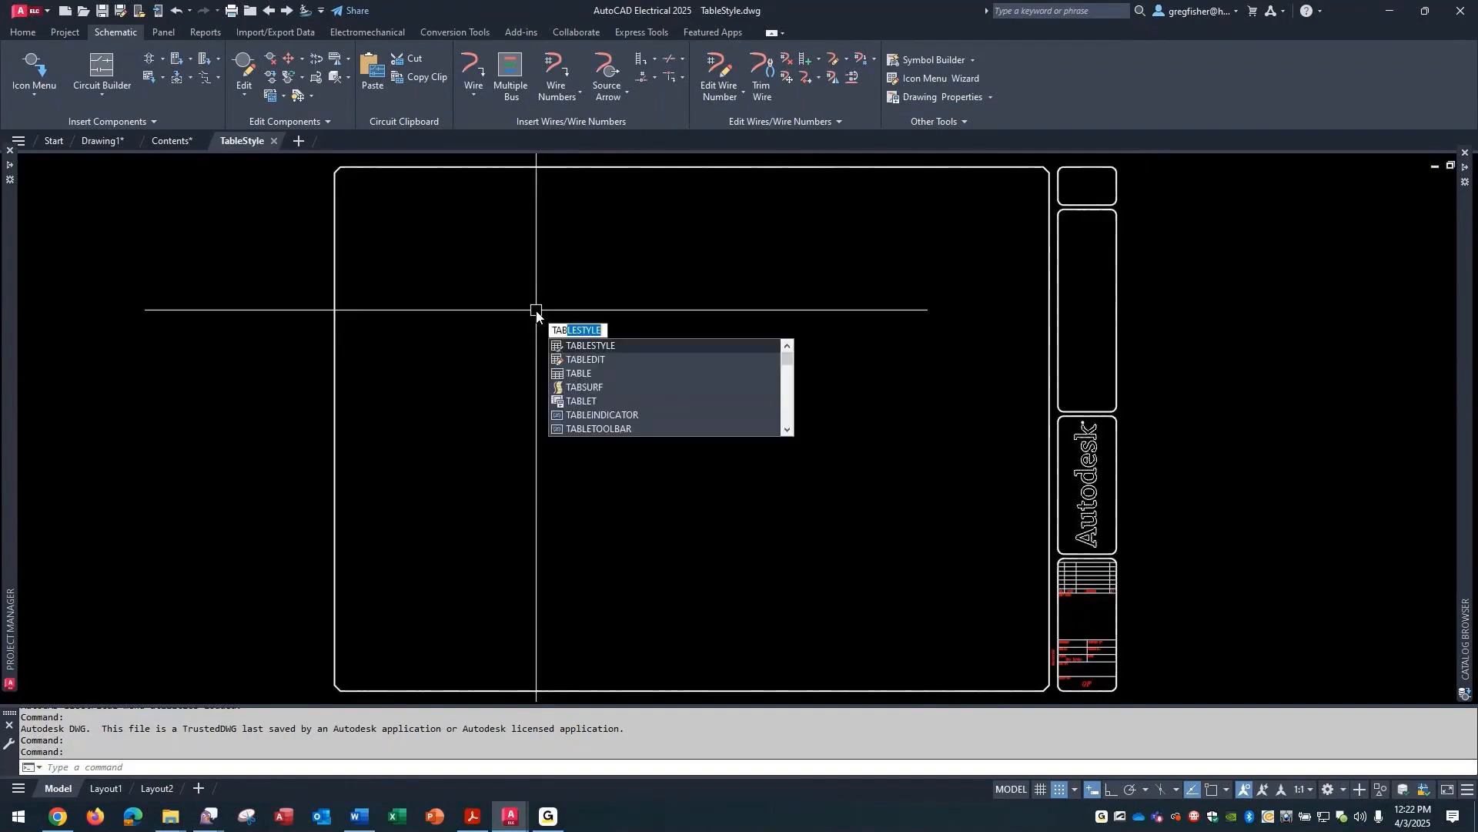
key("Return")
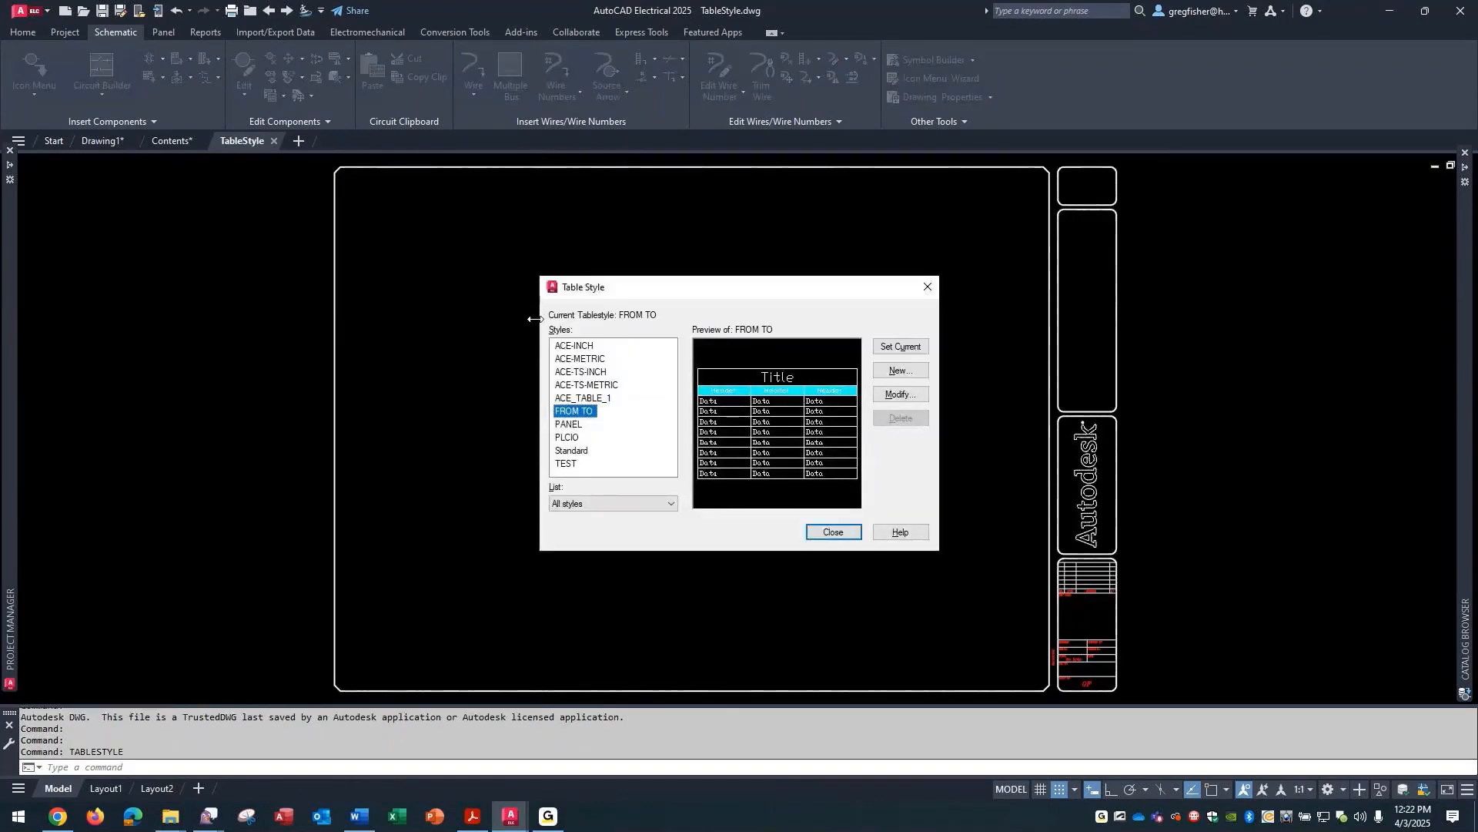
left_click(580, 348)
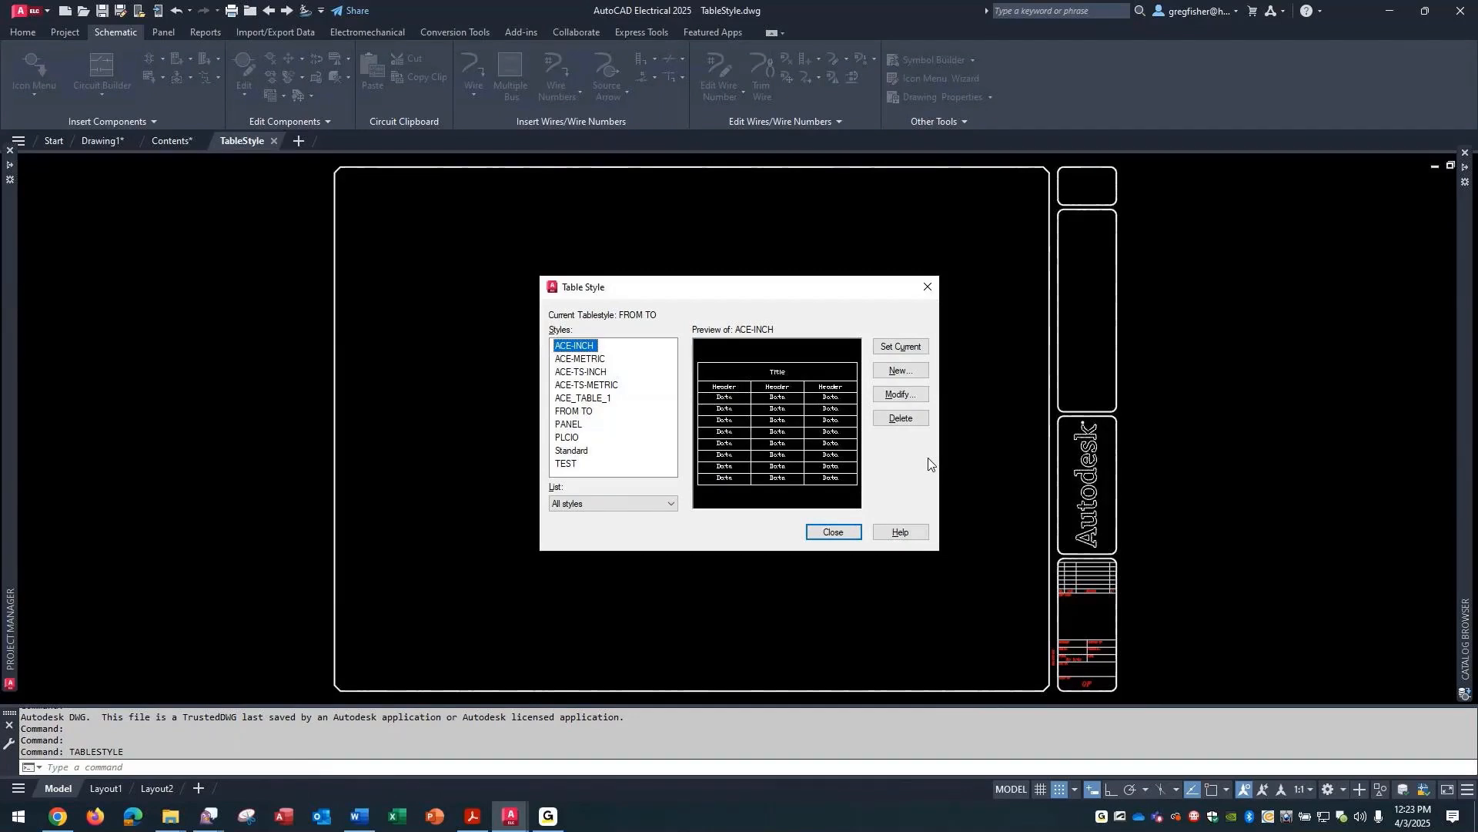
left_click(911, 396)
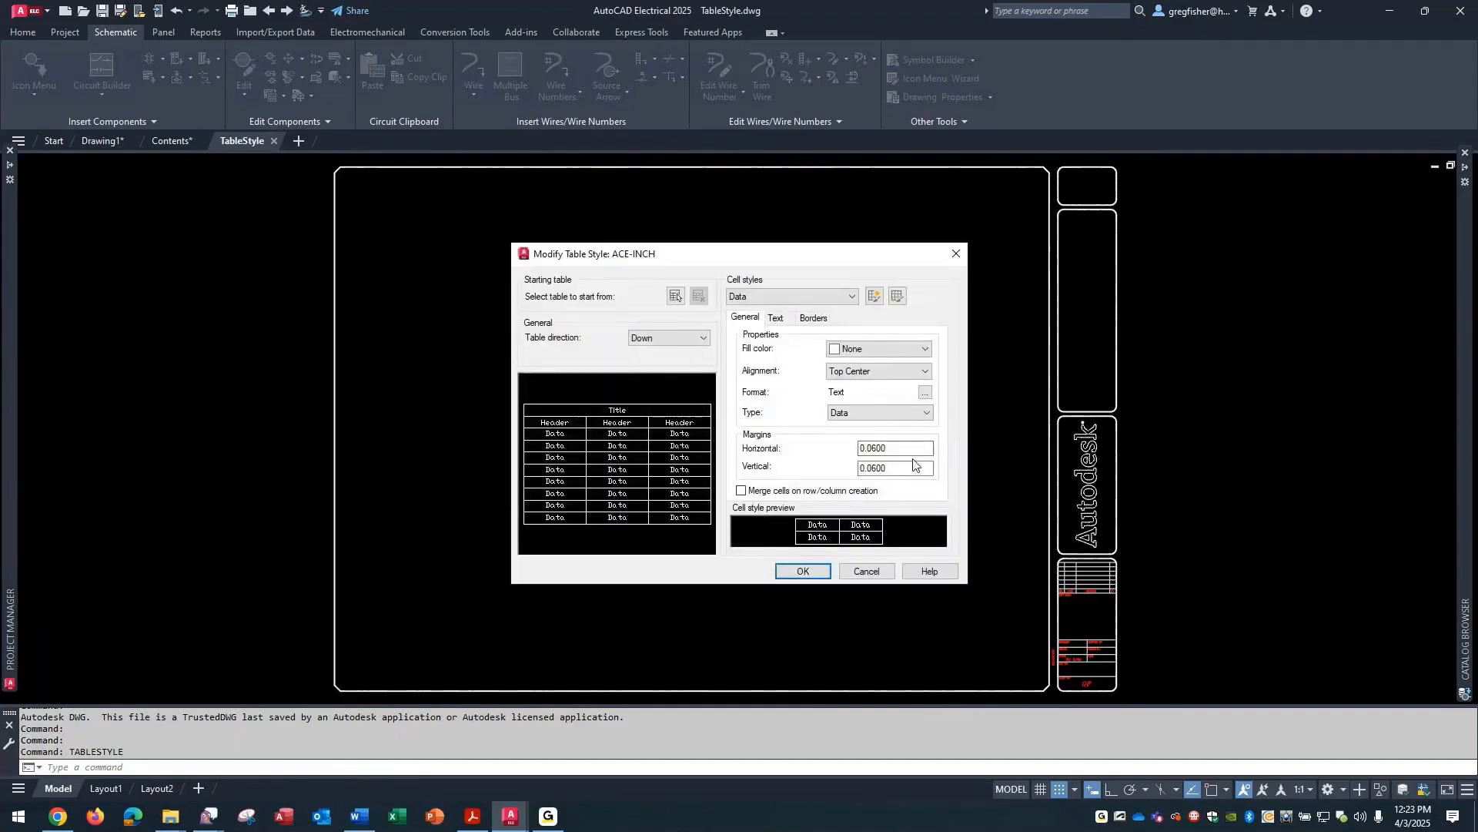
left_click(787, 323)
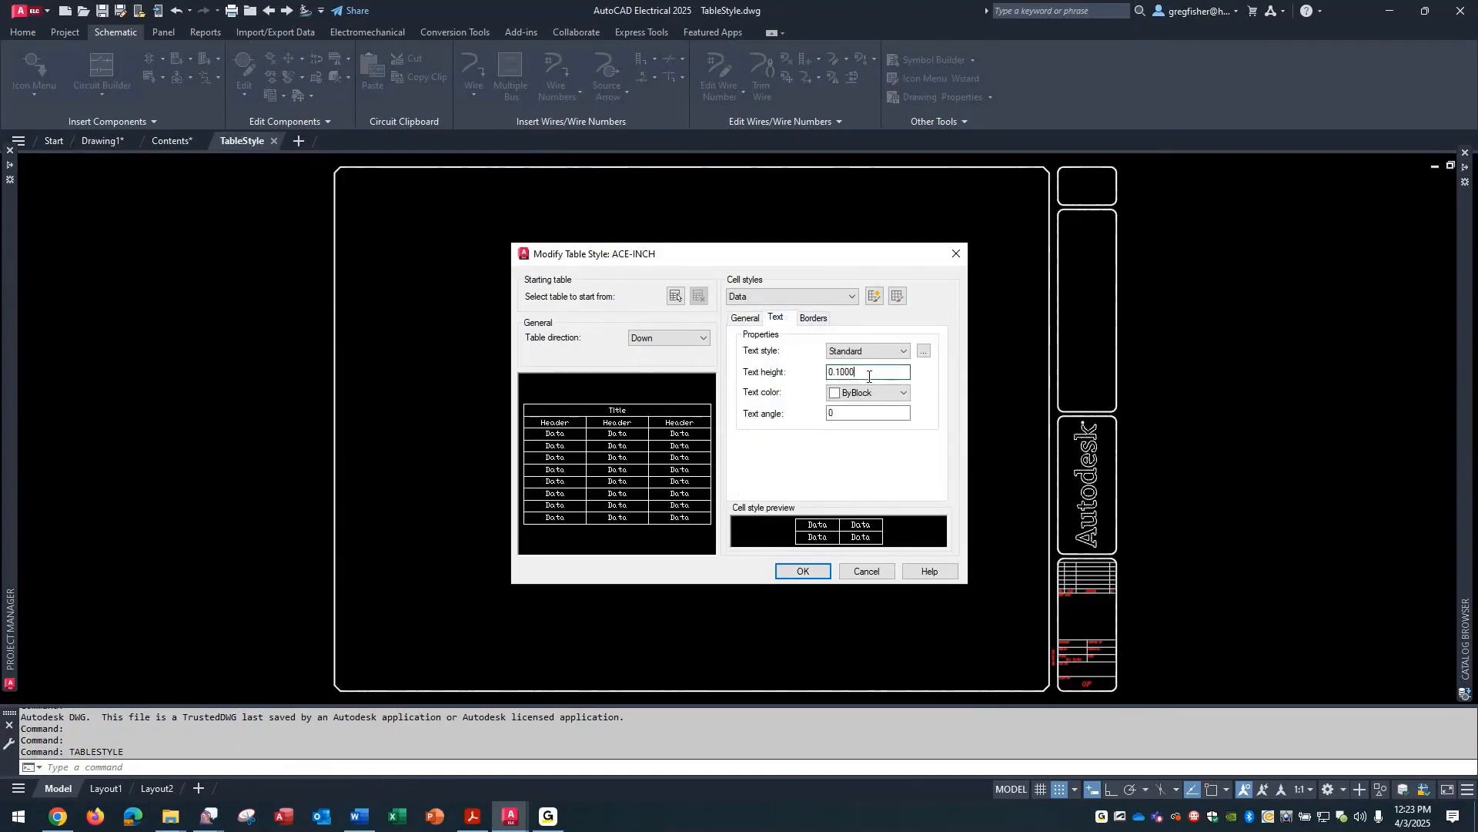
left_click_drag(869, 374, 814, 389)
left_click(867, 571)
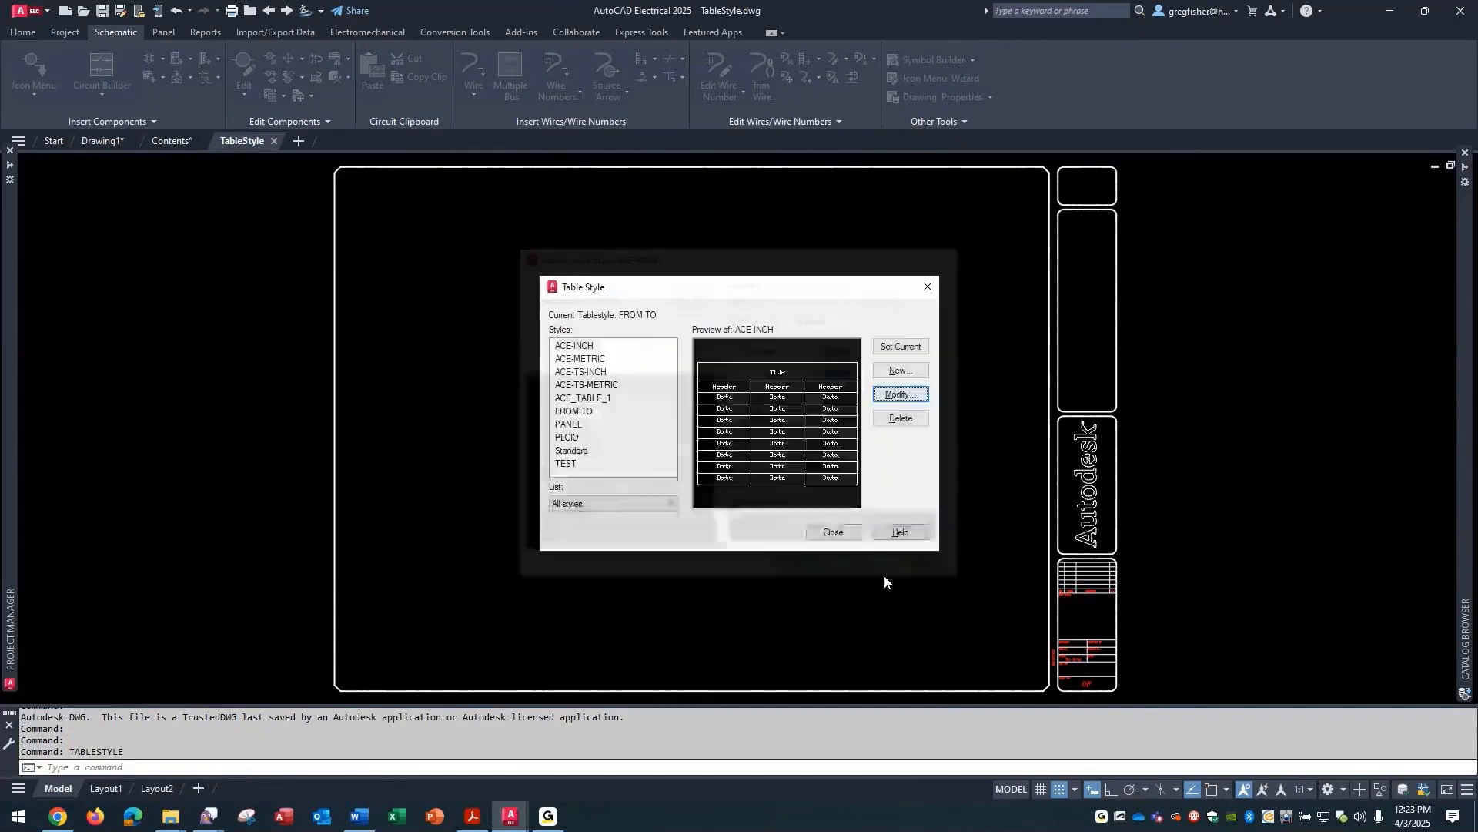
- Review the FROM TO table style's Data text, border and general settings and its Header general settings, and close the TableStyle drawing
left_click(593, 413)
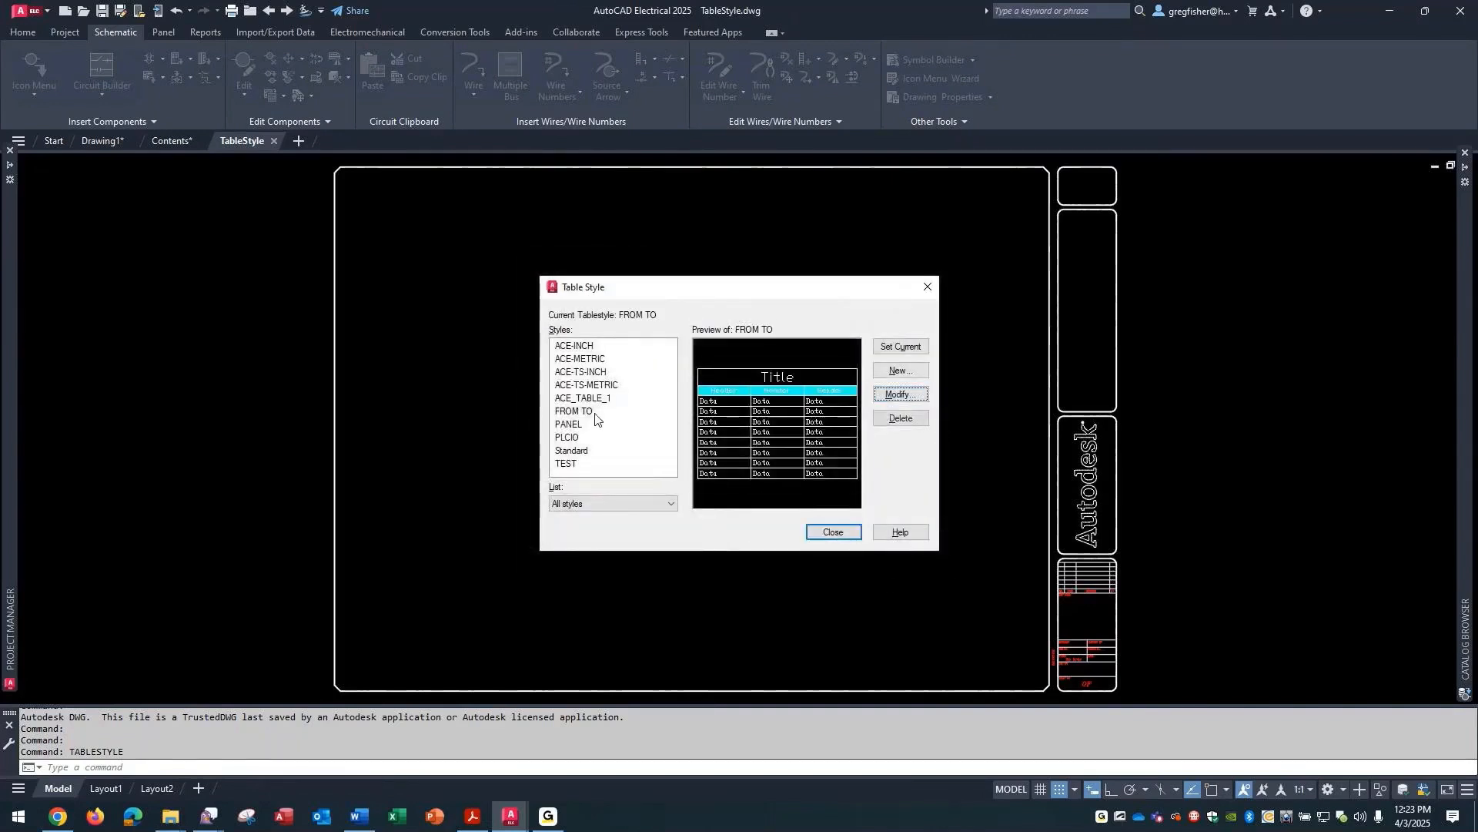
left_click(878, 394)
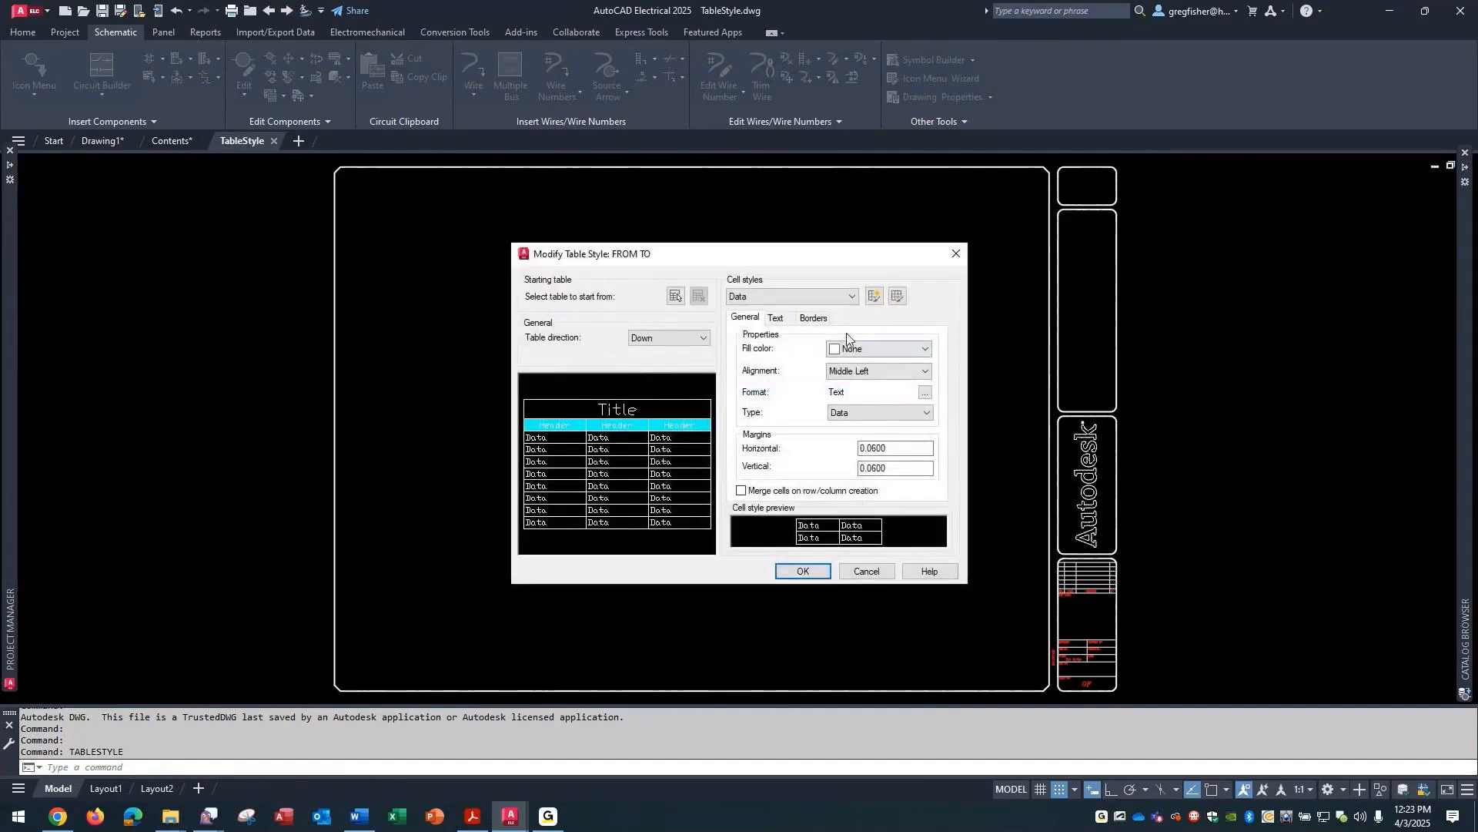
left_click(779, 320)
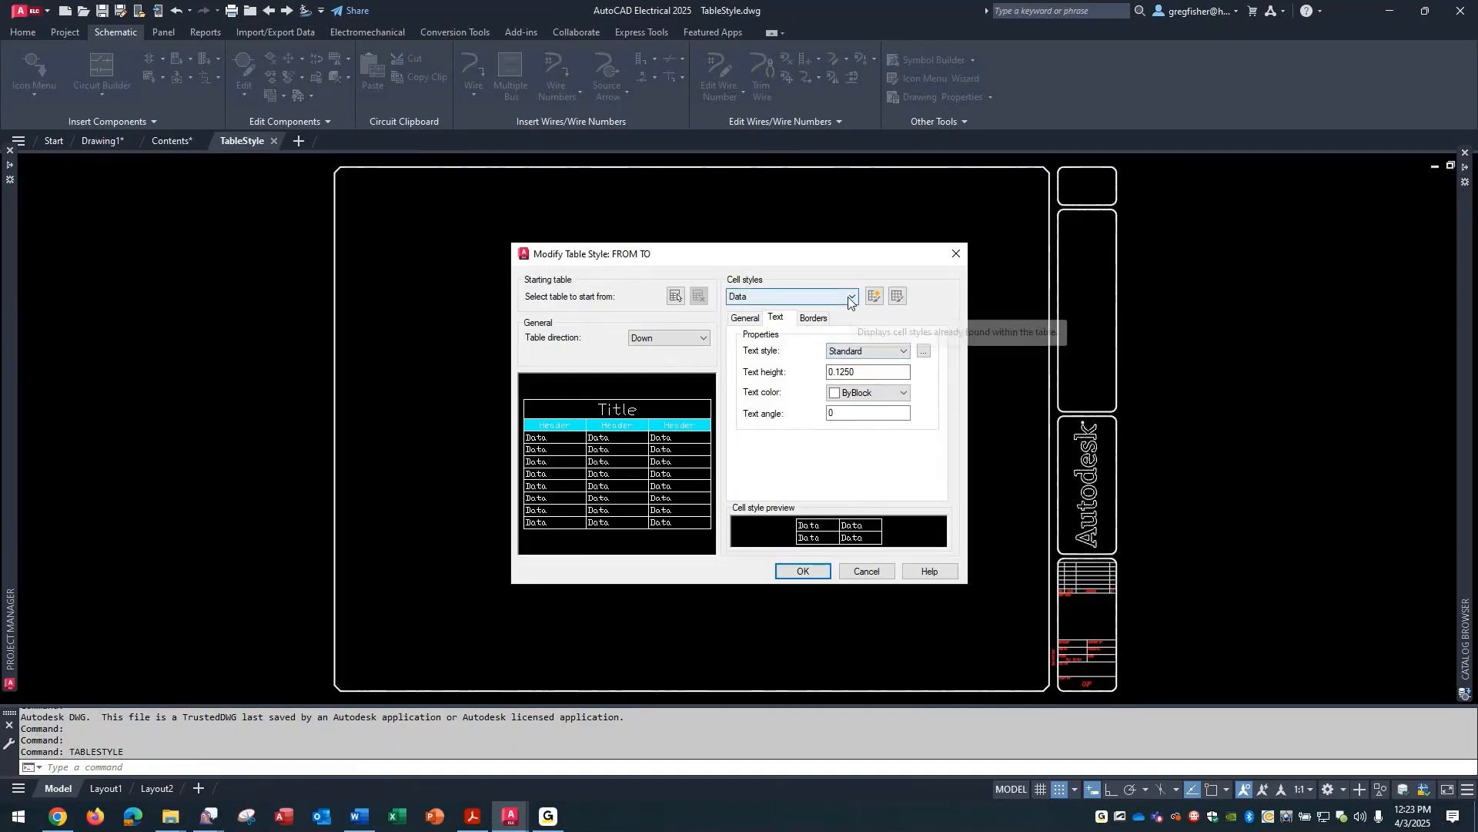
left_click(815, 318)
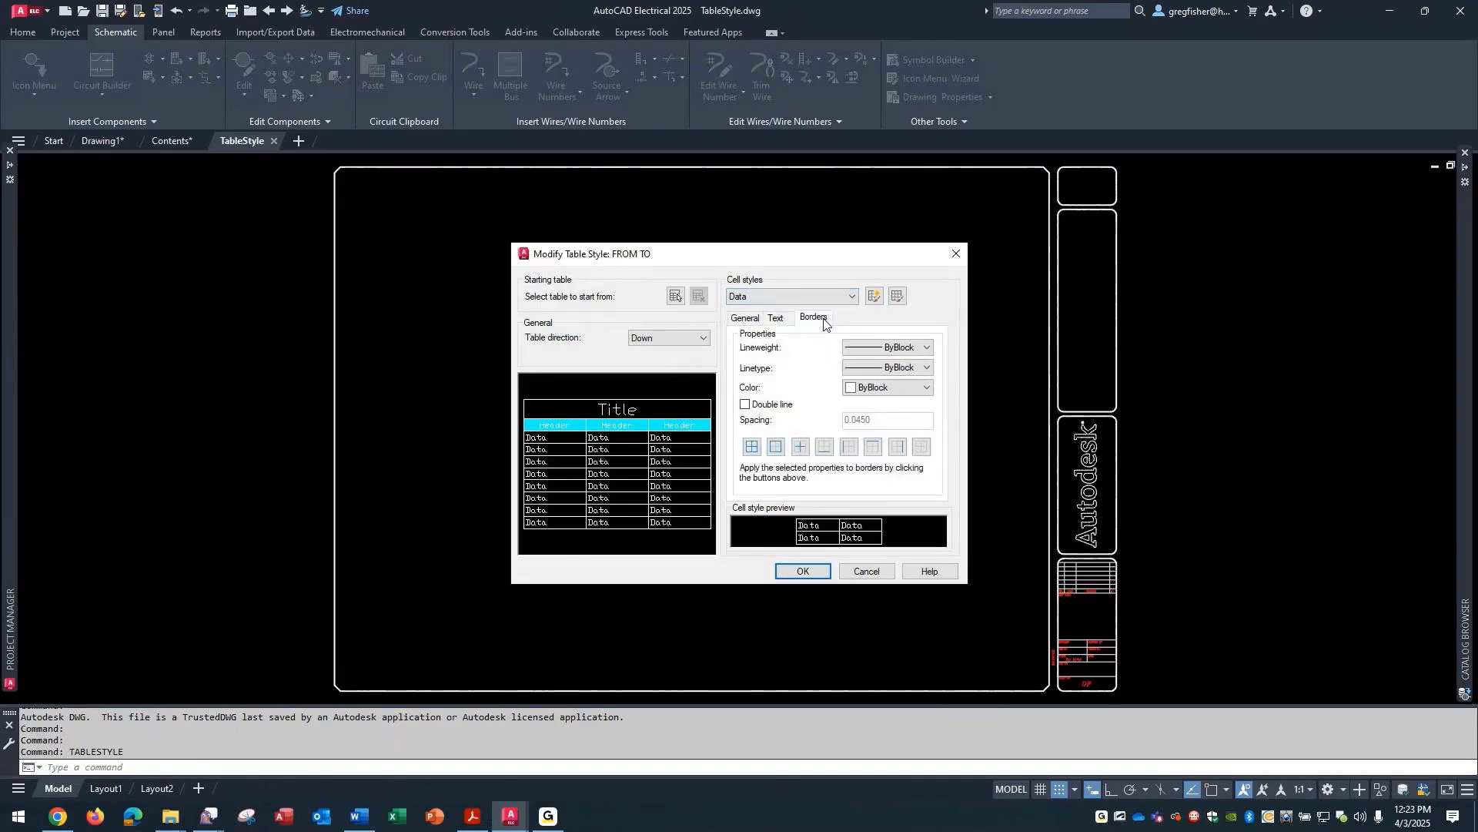
left_click(748, 319)
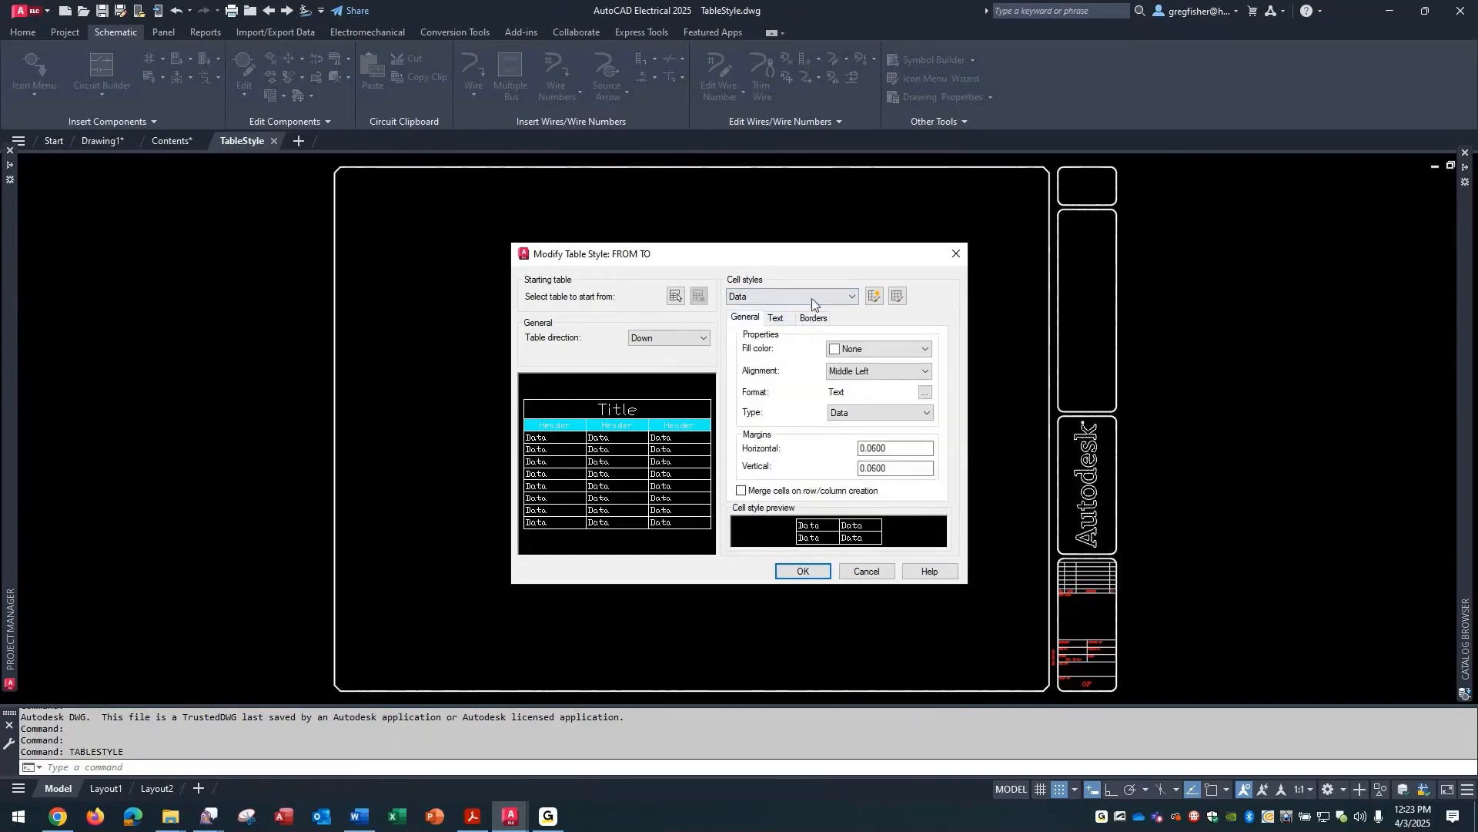
left_click(839, 299)
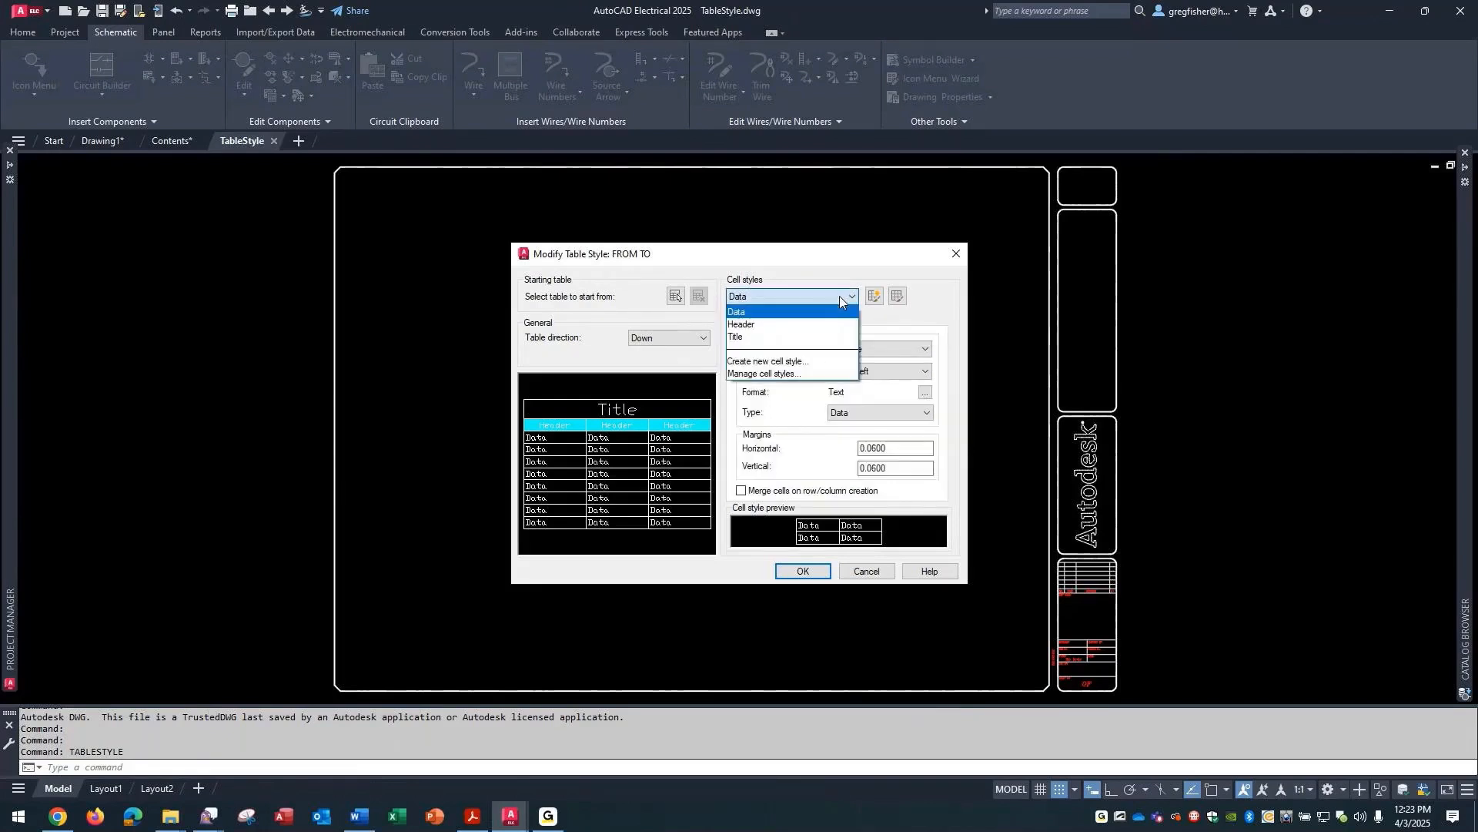
left_click(819, 328)
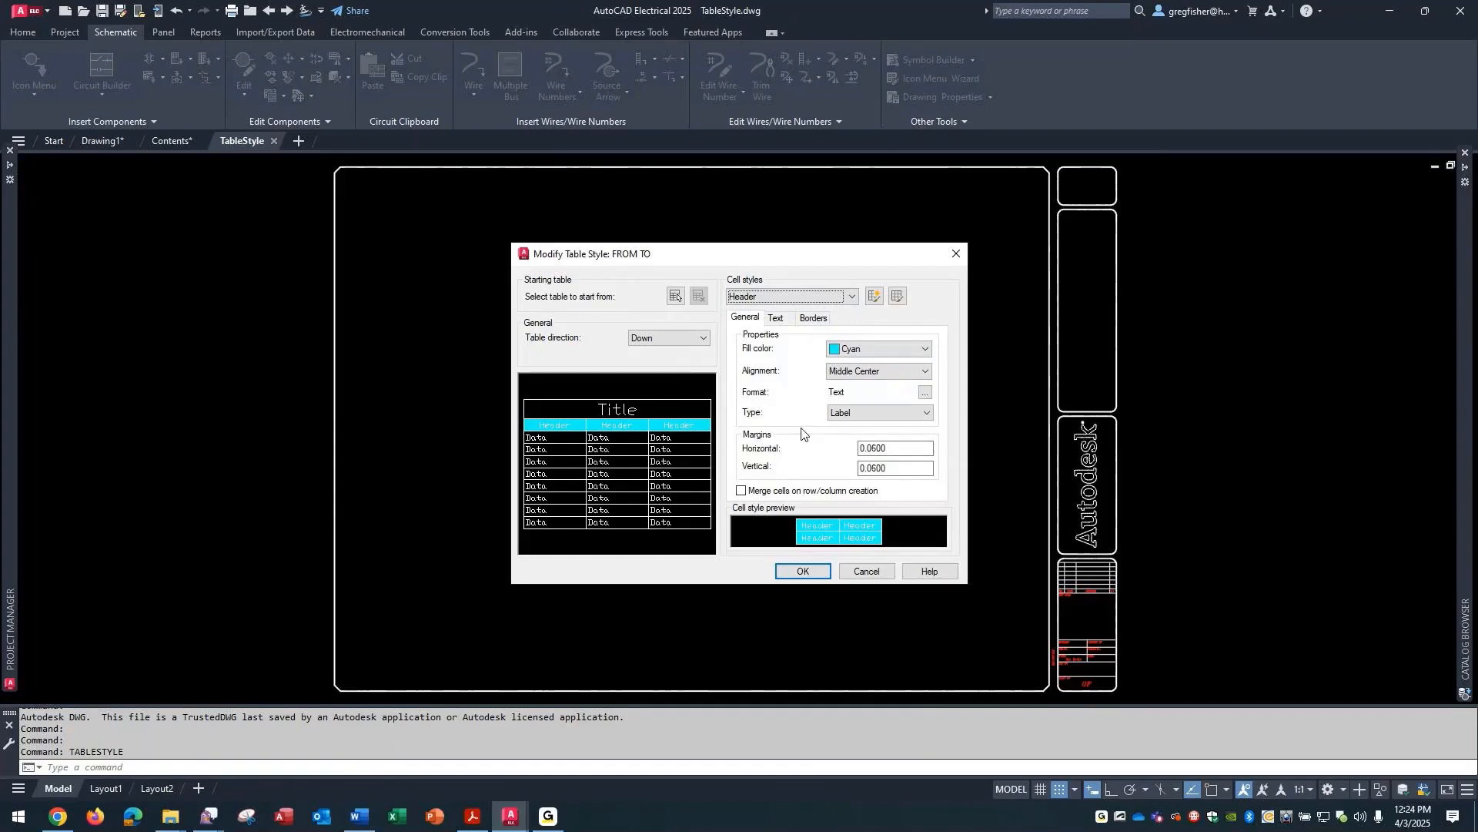
left_click(865, 573)
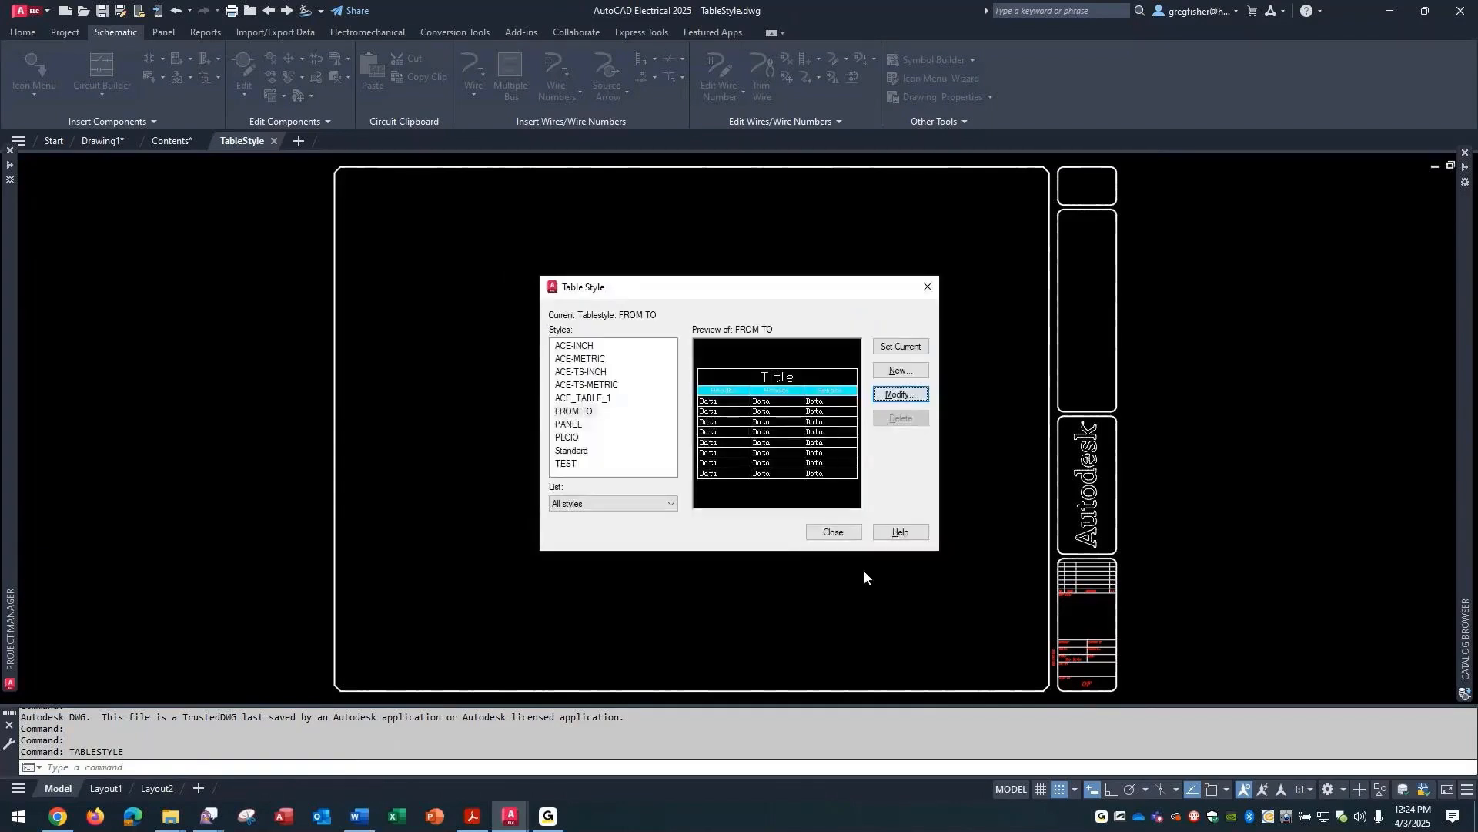
left_click(835, 533)
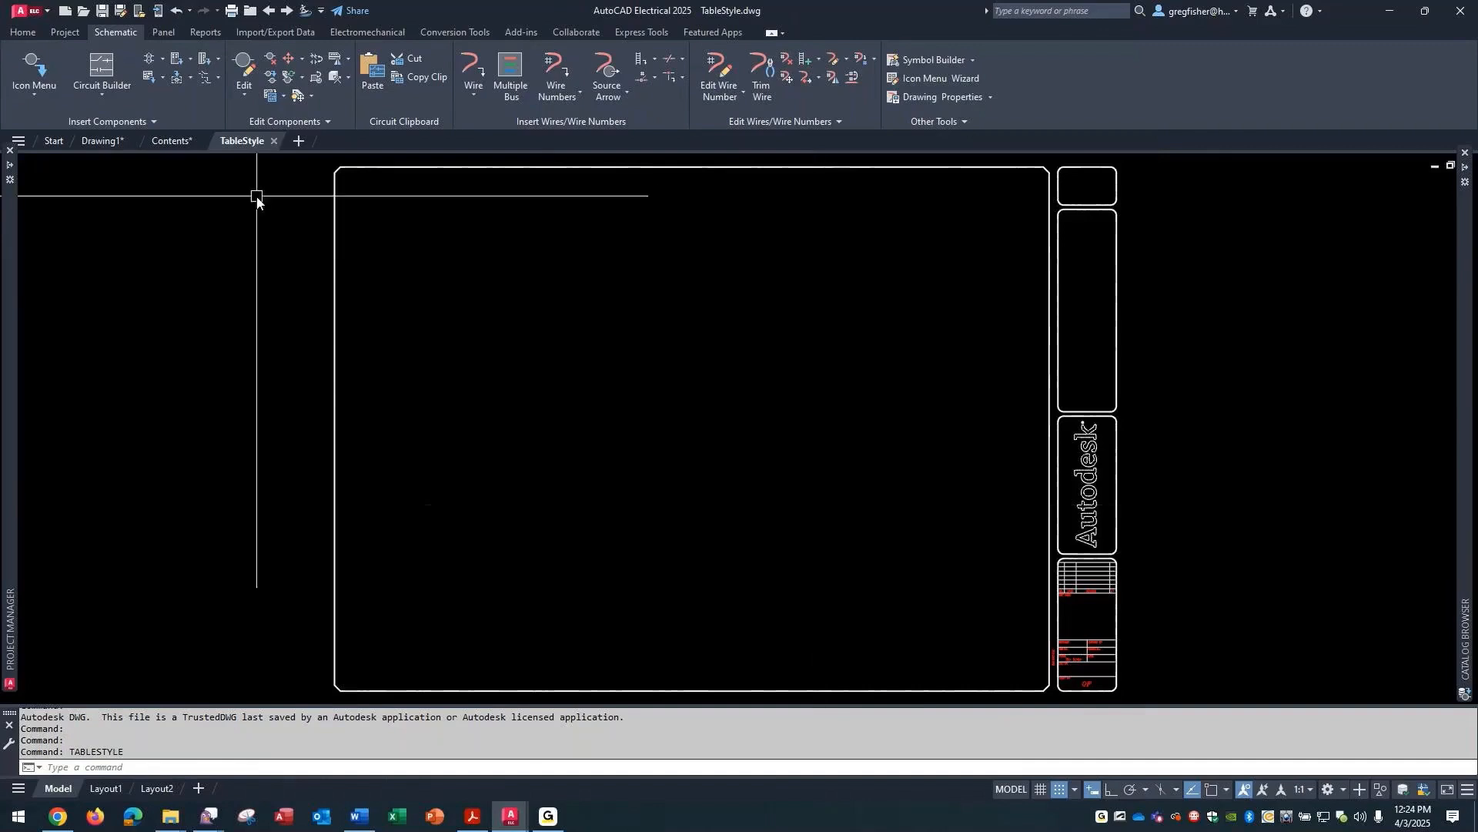
left_click(274, 141)
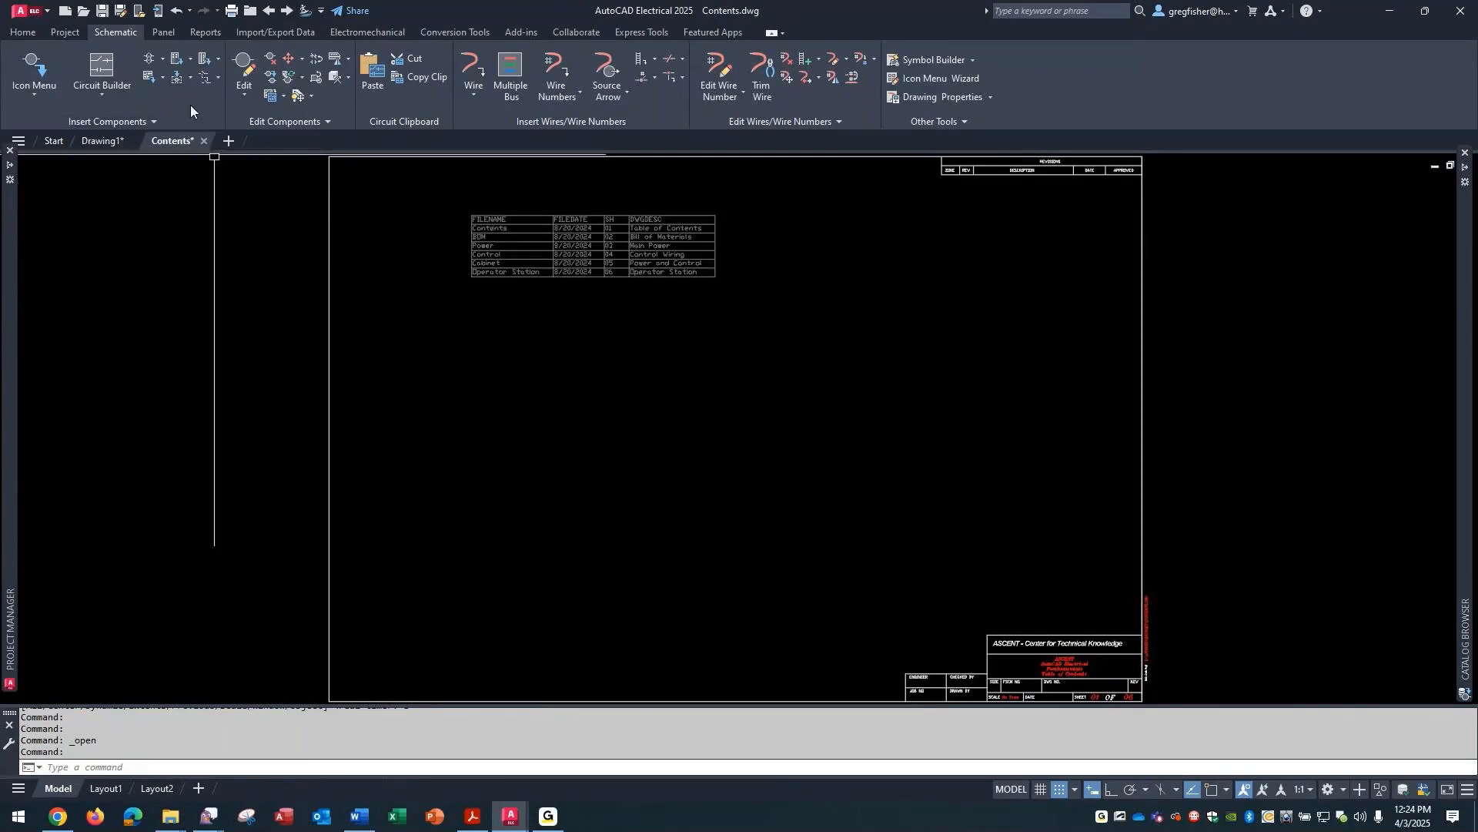
left_click(209, 34)
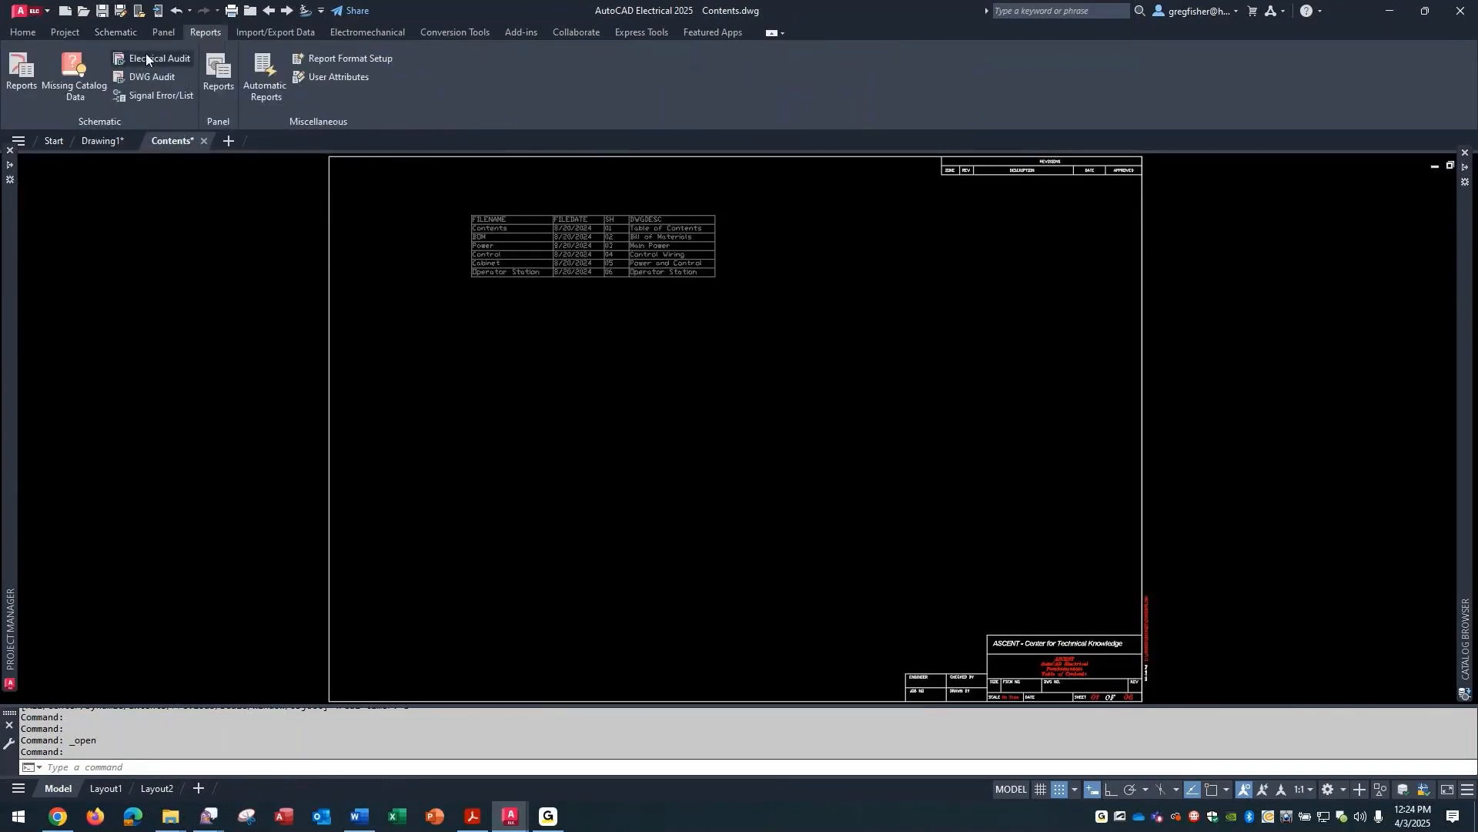
left_click(17, 77)
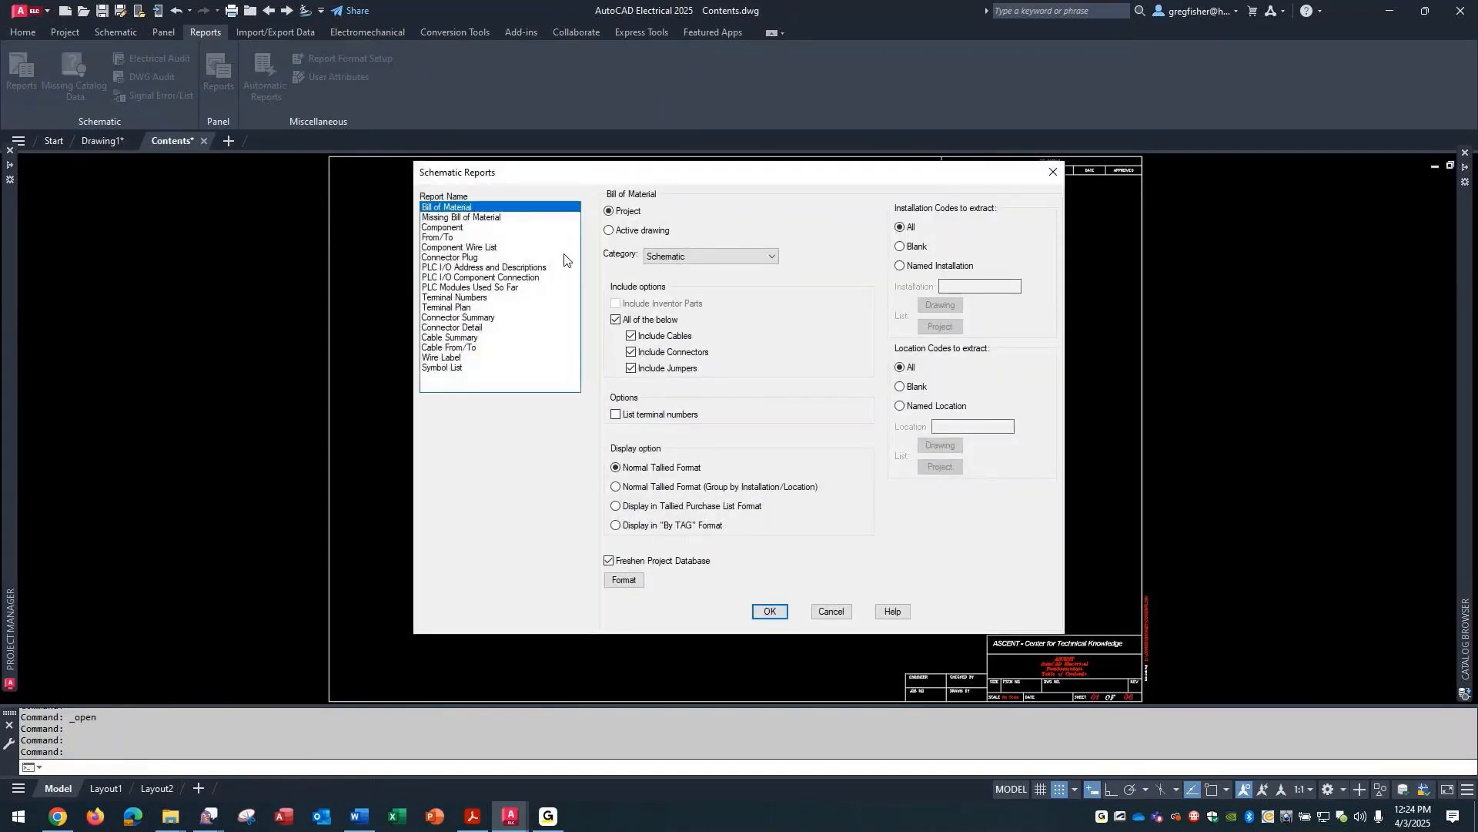
left_click(832, 612)
- Extract a new Drawing List report covering all drawings in the MODULE 12 project
mouse_move(26, 245)
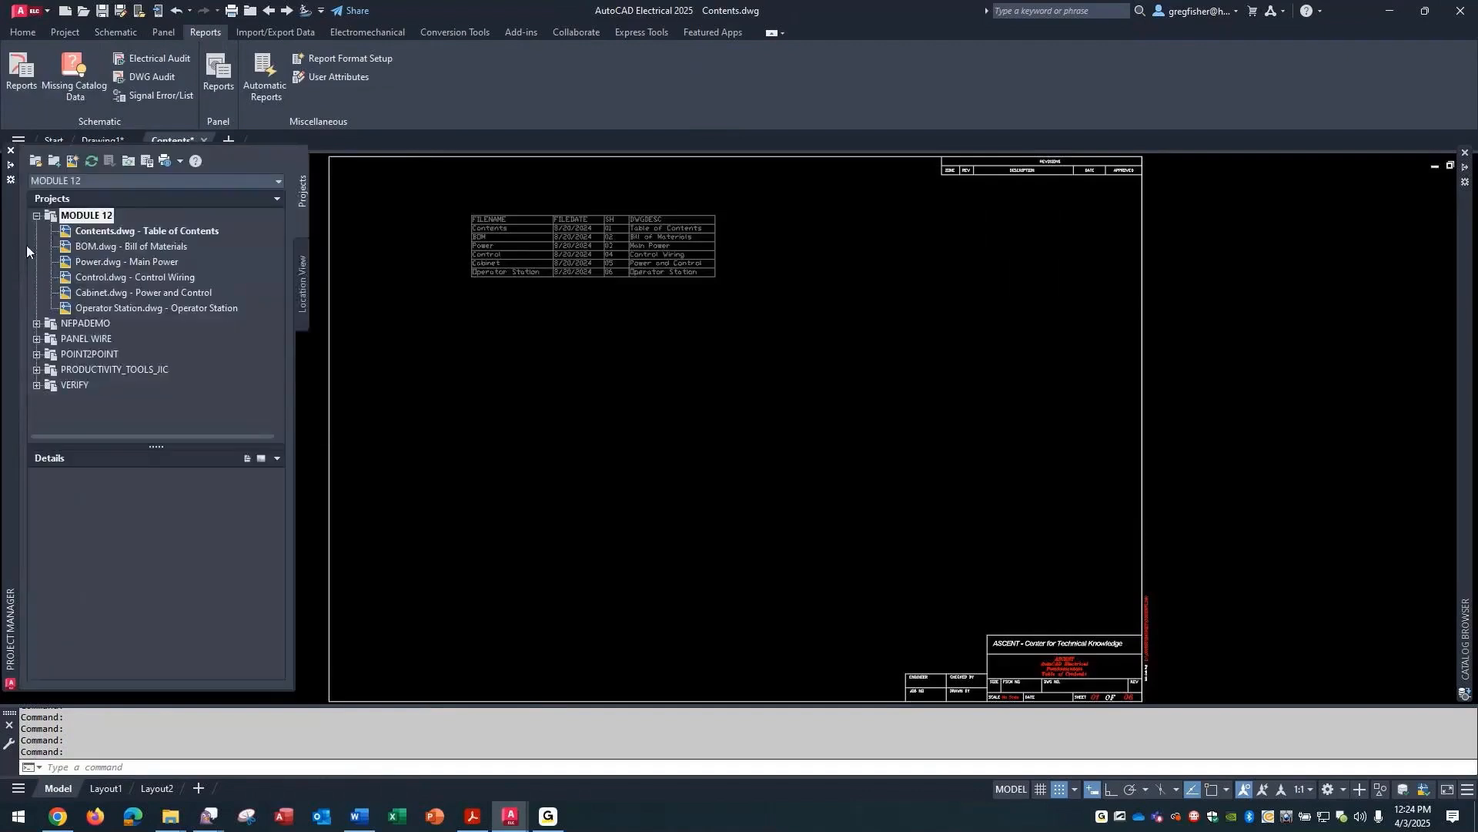
right_click(67, 218)
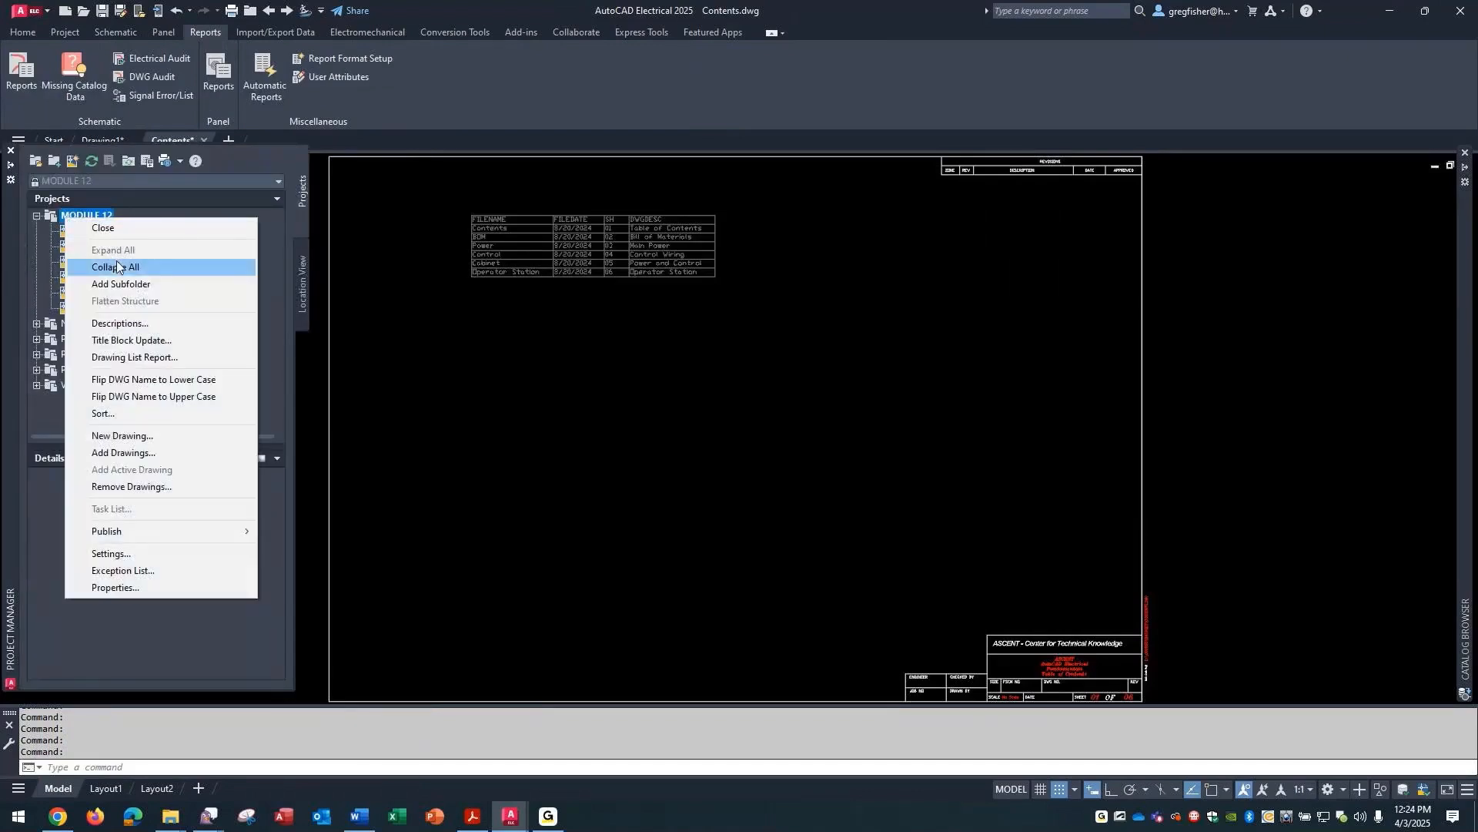
left_click(154, 359)
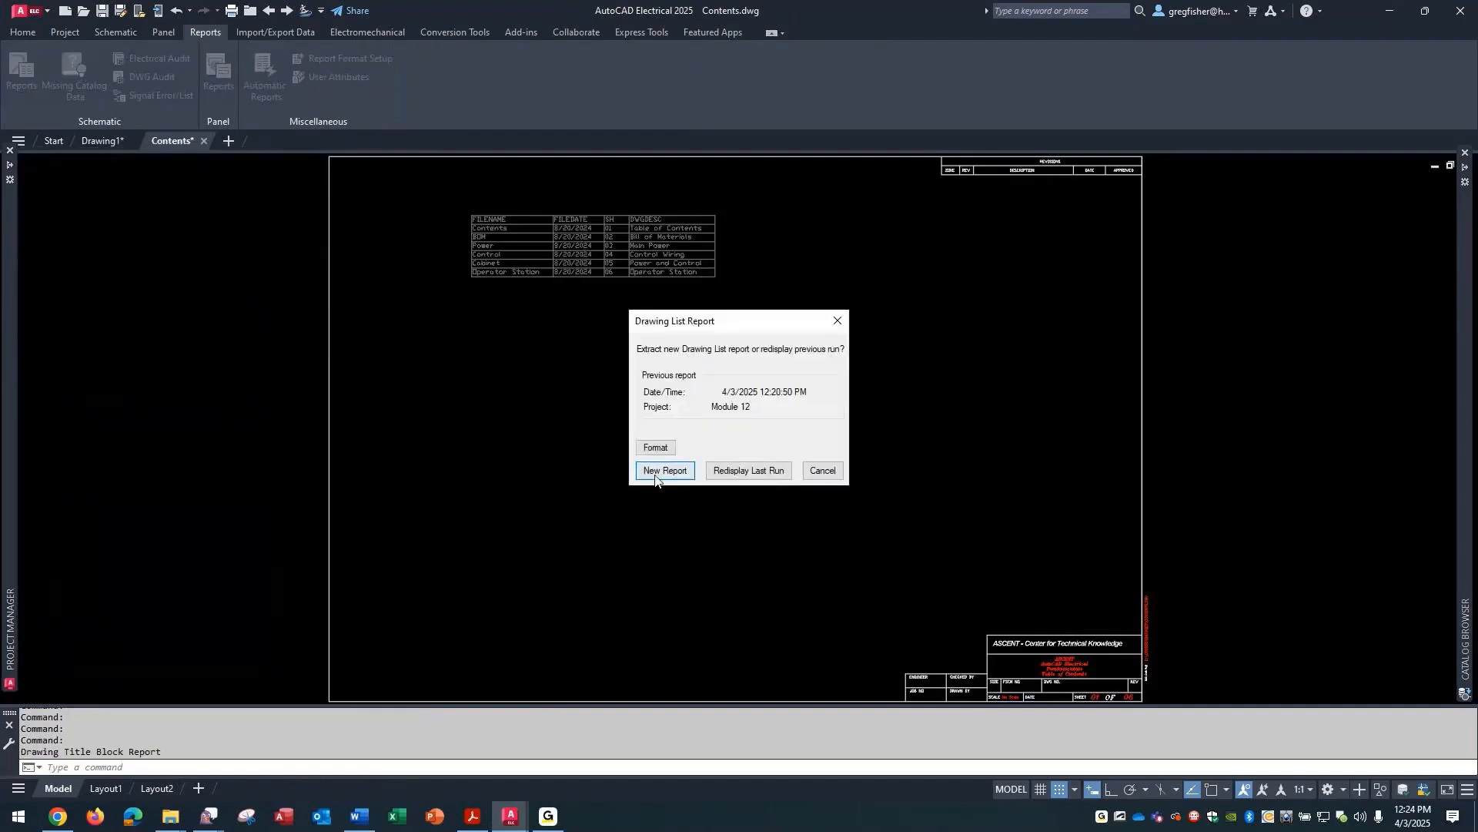
left_click(656, 472)
left_click(519, 402)
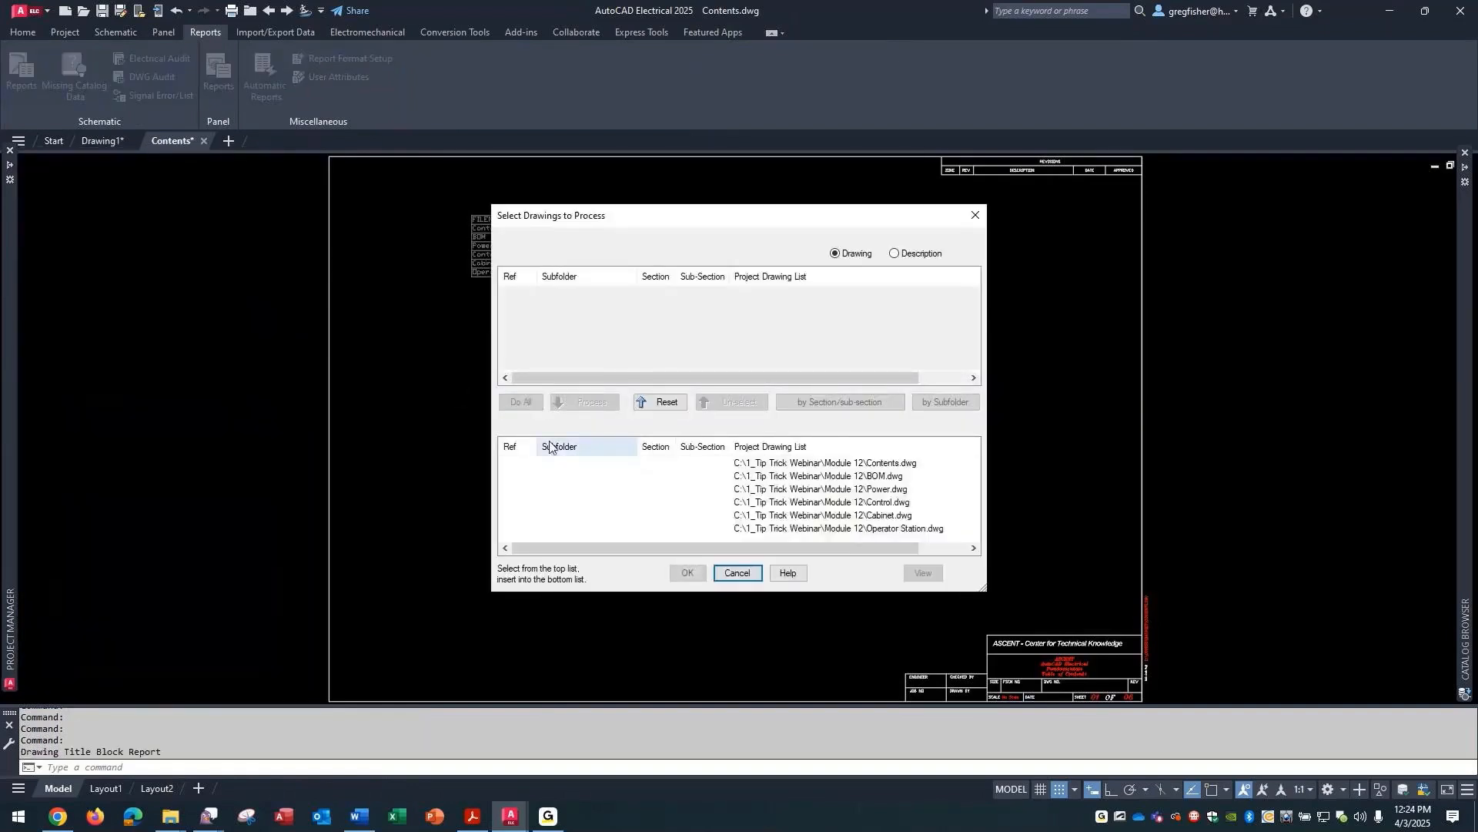
left_click(686, 572)
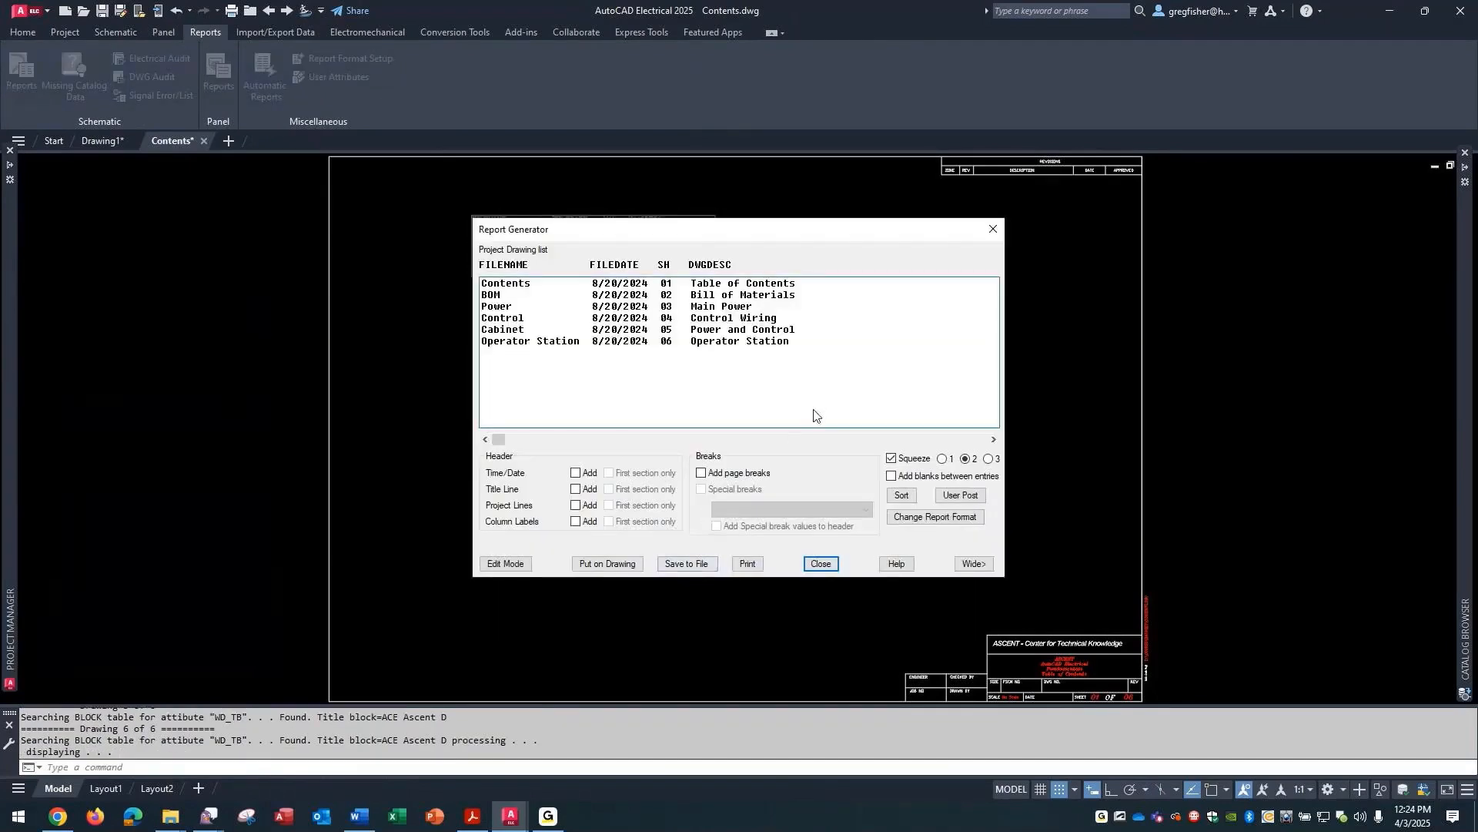
- Update the existing drawing list table on the Contents drawing with the FROM TO table style, and inspect the restyled table up close
left_click(606, 564)
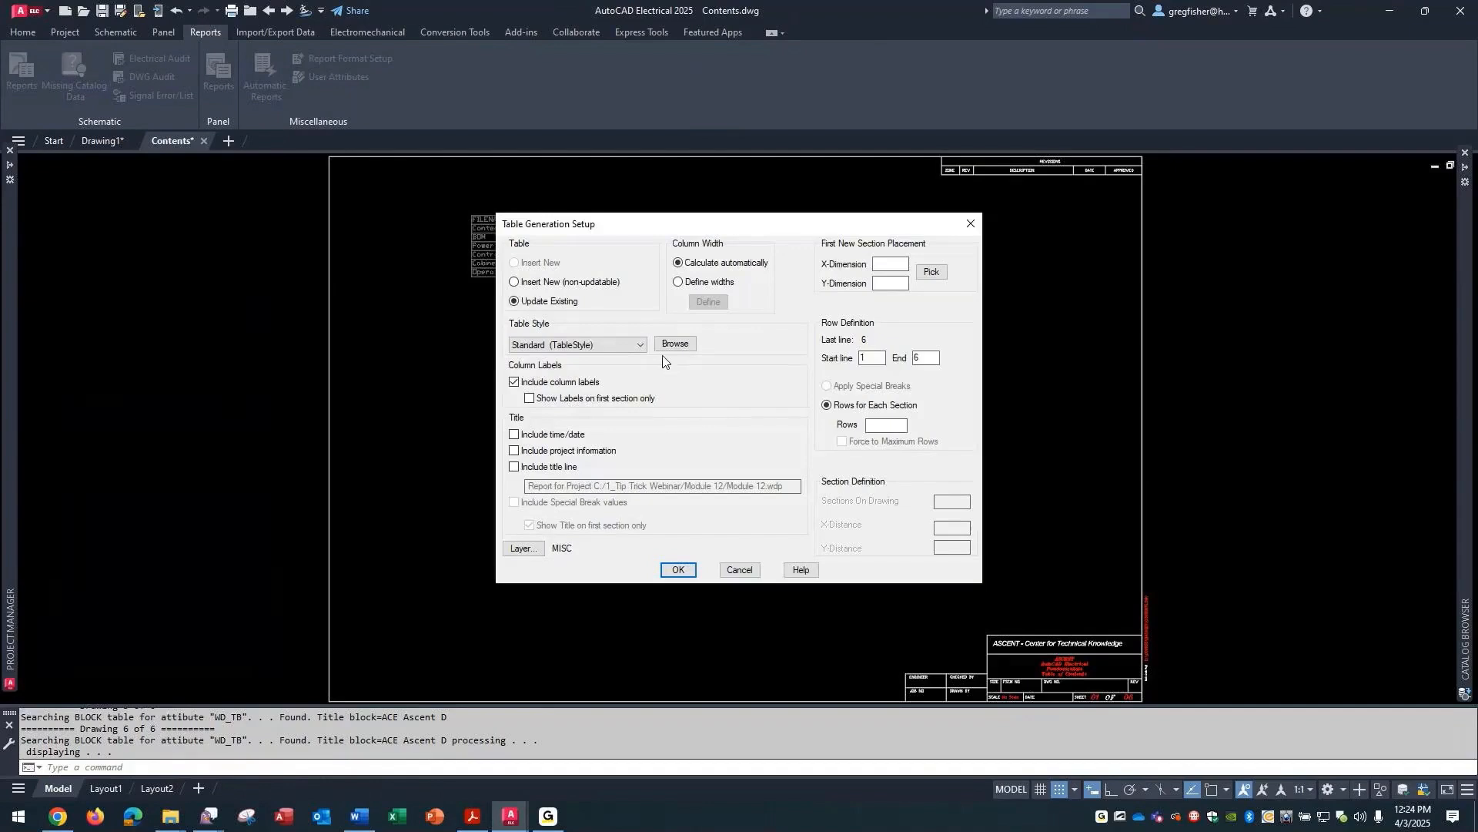
left_click(616, 345)
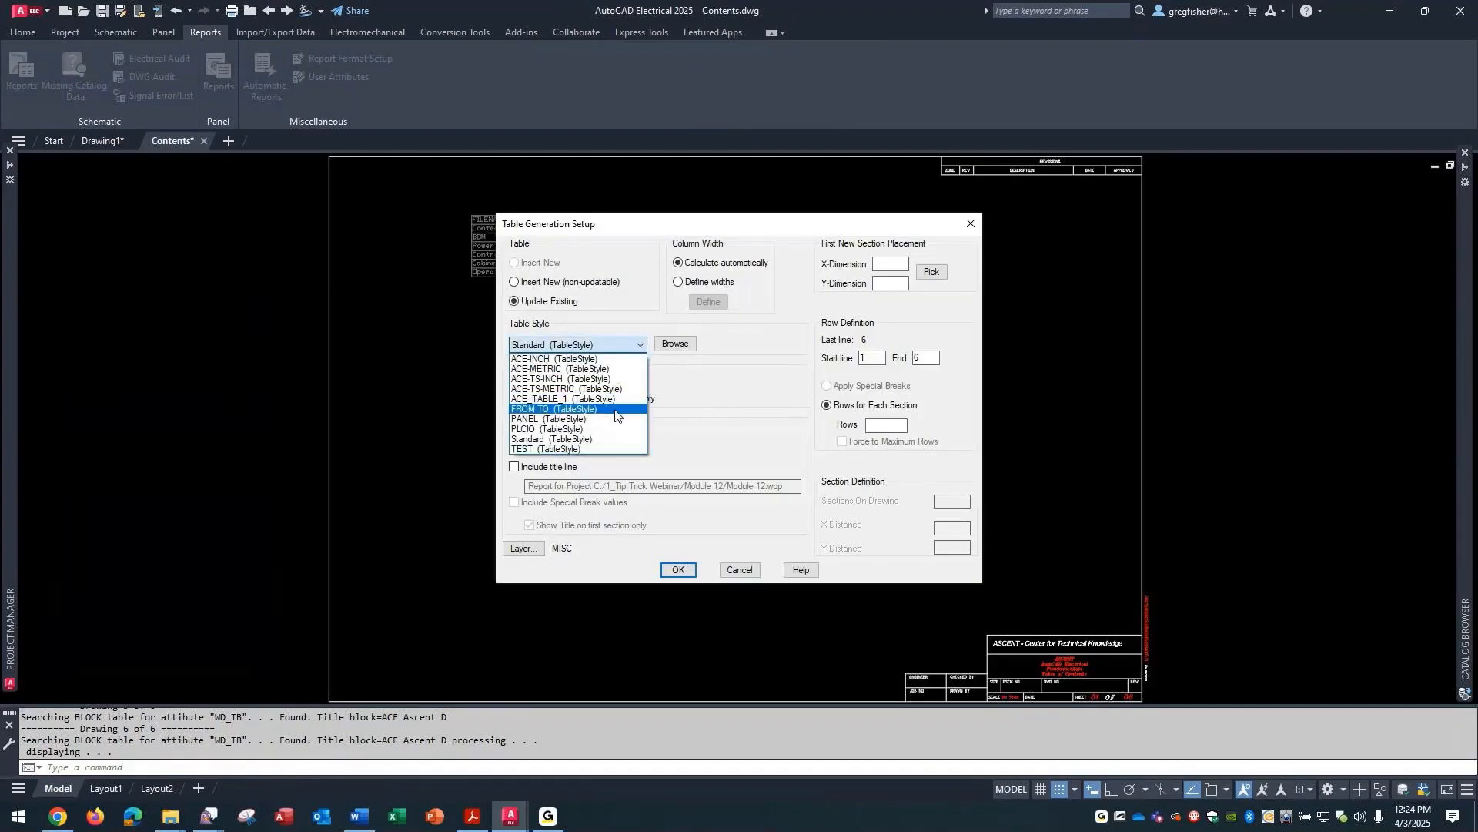
left_click(616, 409)
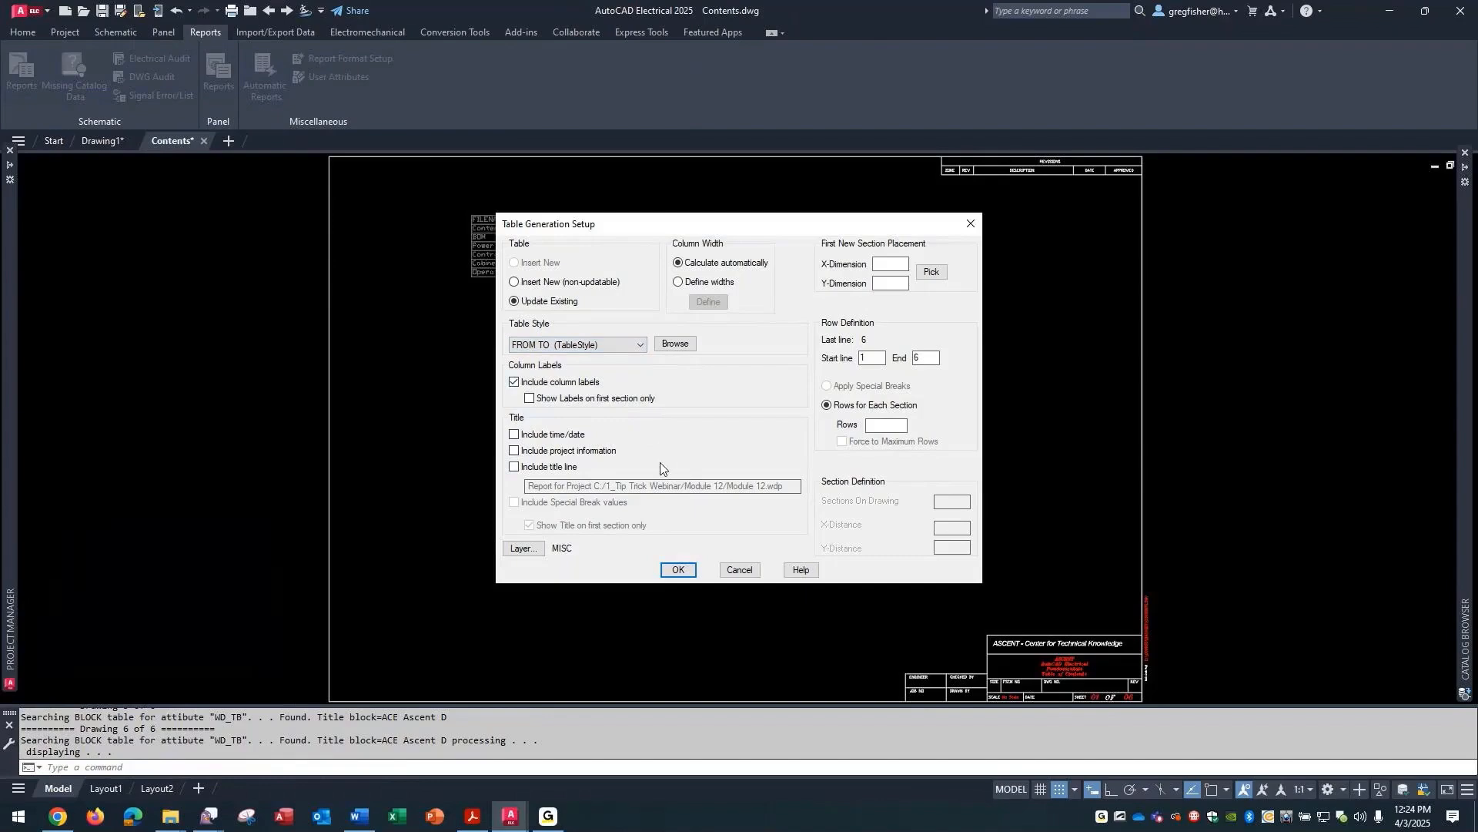
left_click(671, 569)
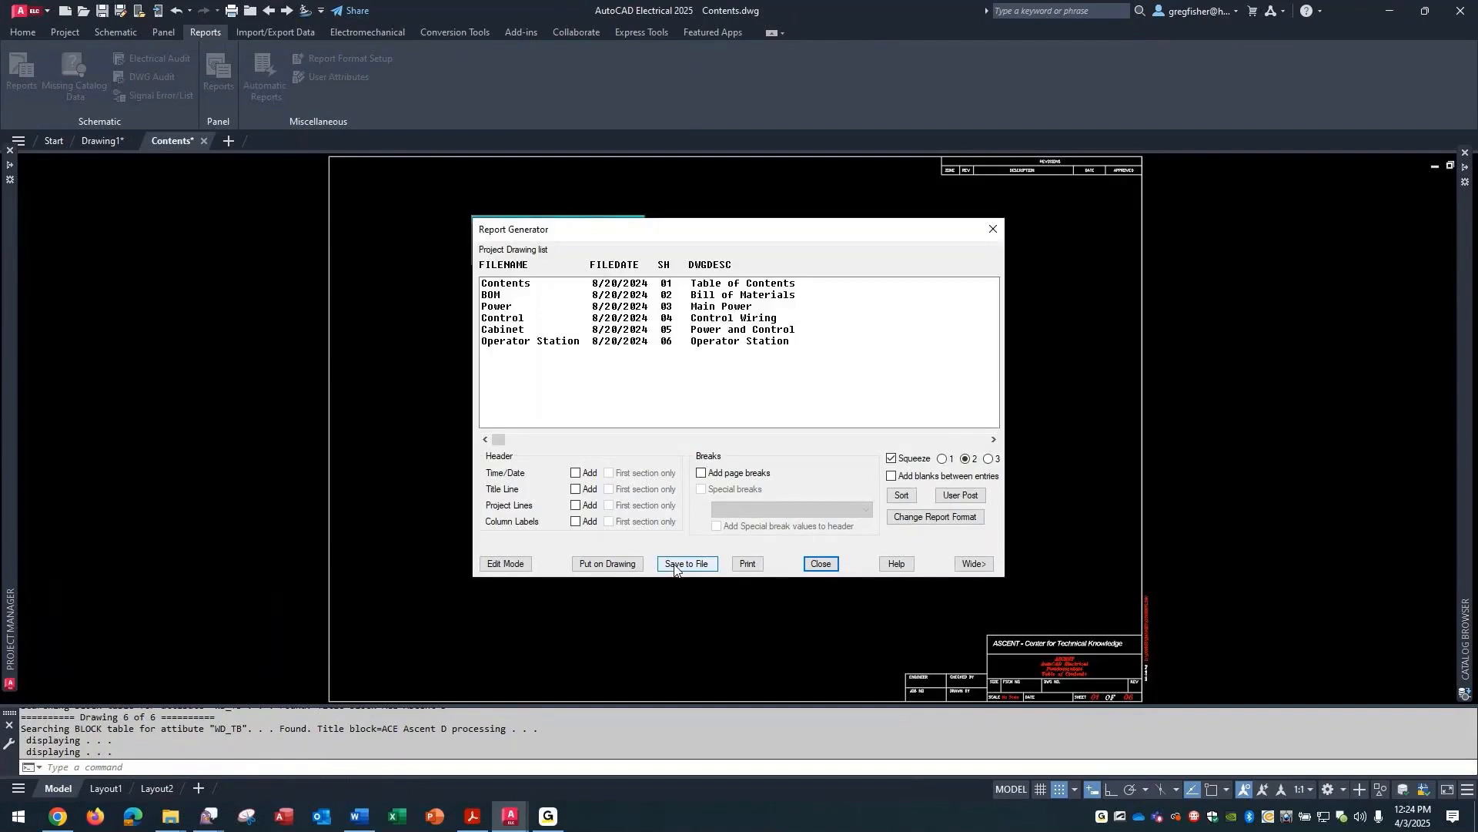
left_click(819, 568)
scroll(431, 204, "up", 3)
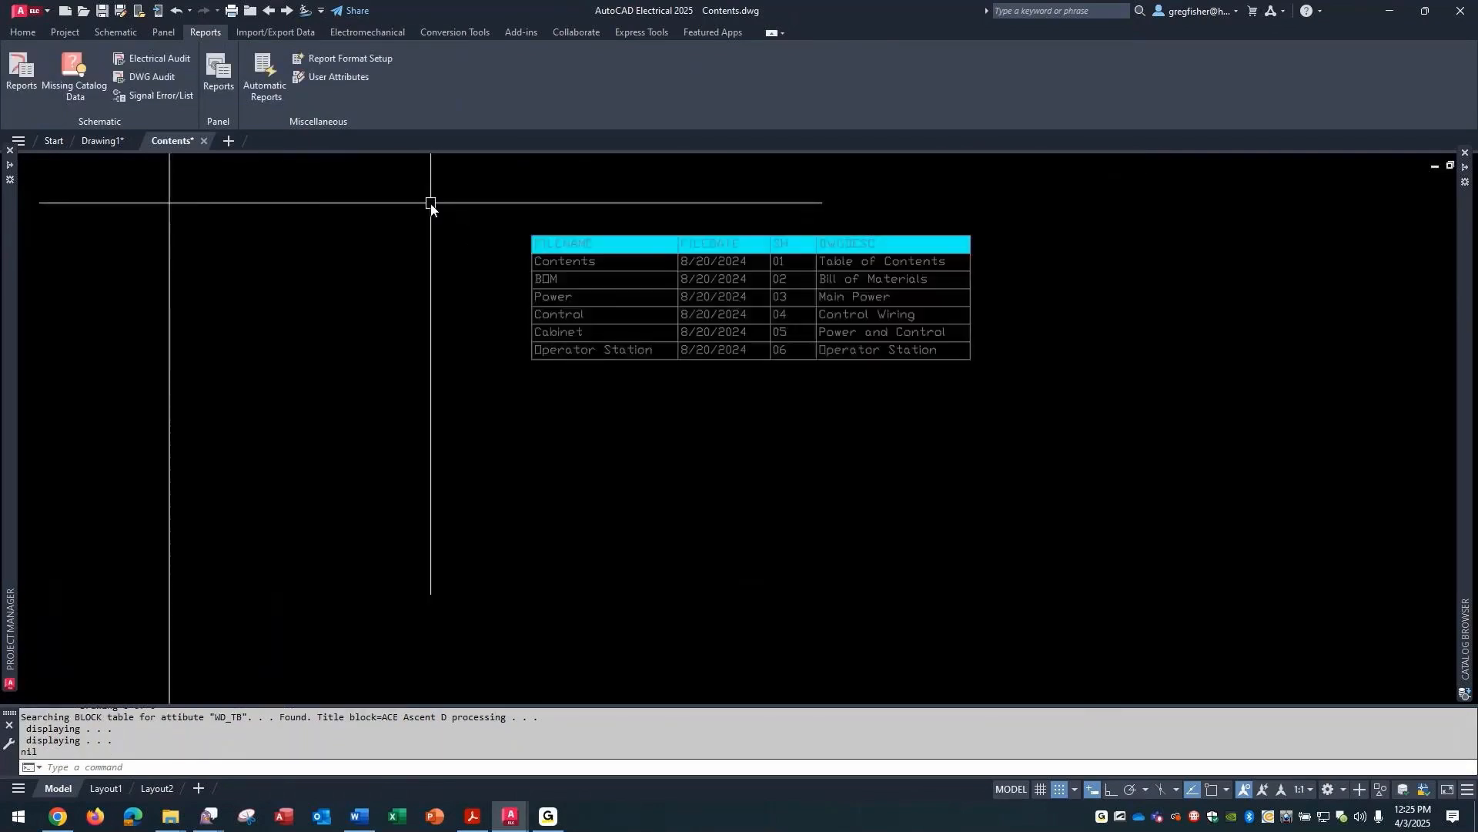
scroll(431, 204, "up", 2)
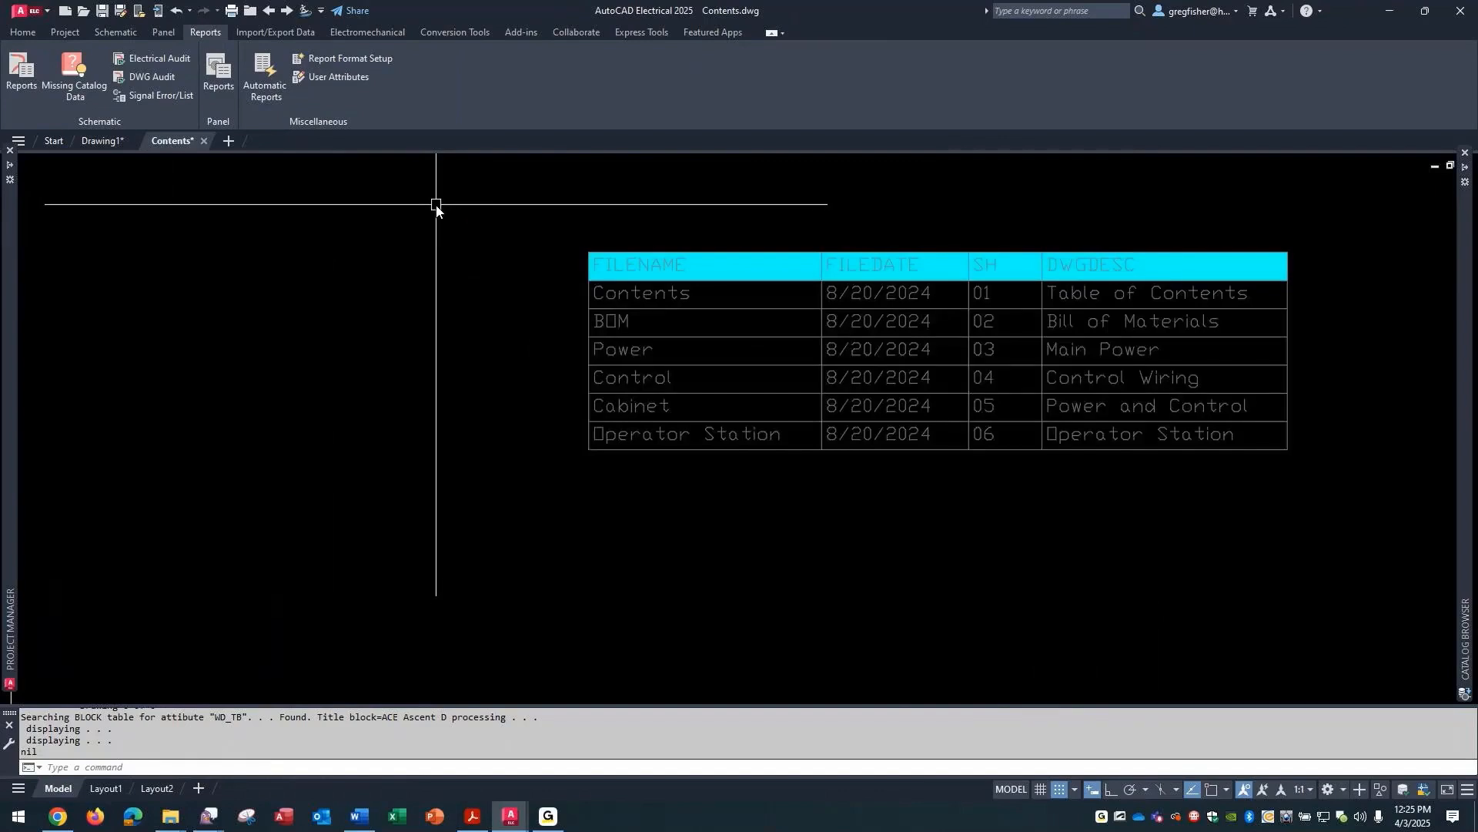
scroll(436, 206, "down", 1)
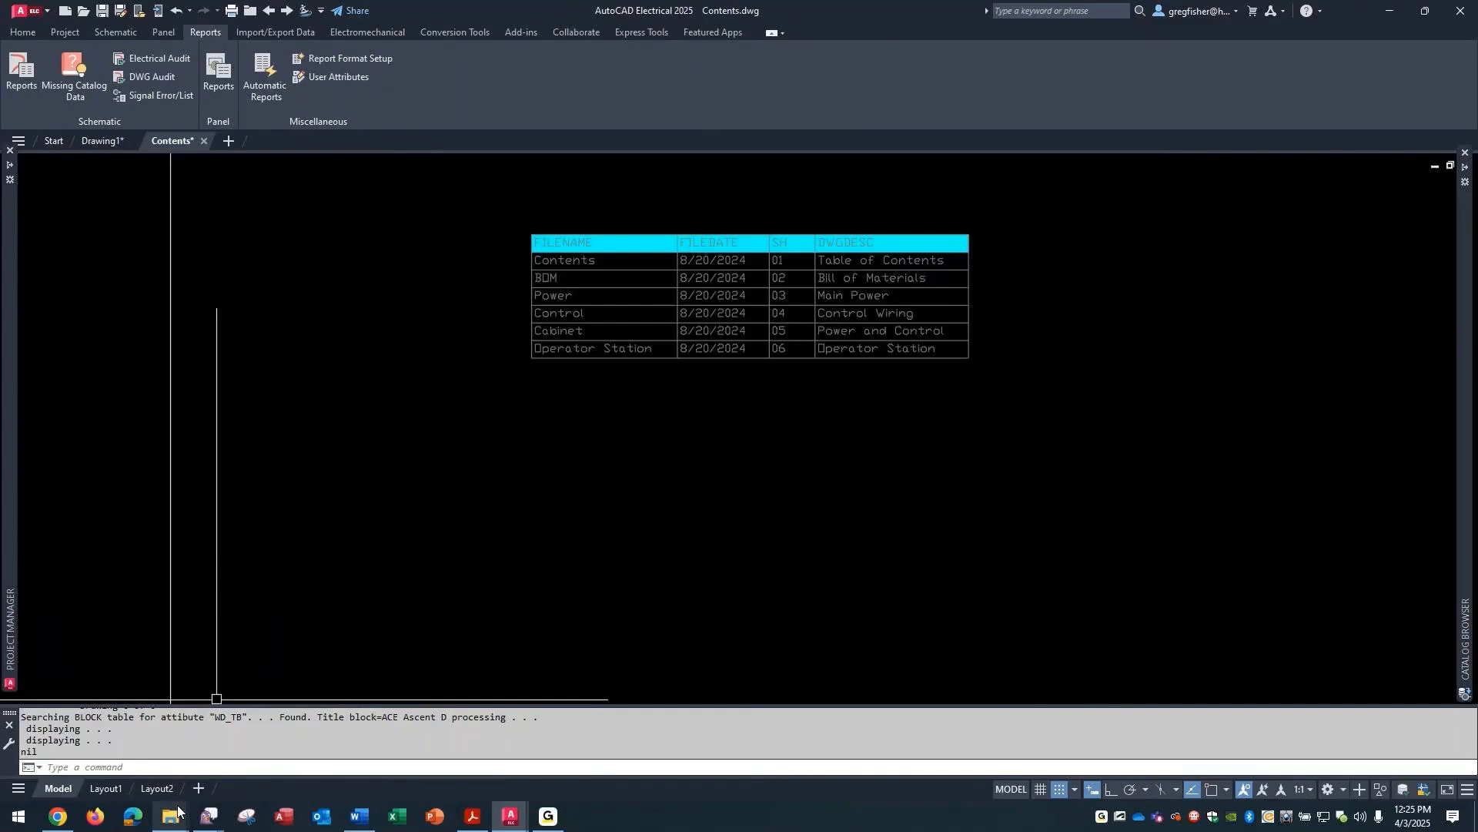
- Switch back to the Support folder in File Explorer to examine the table style files
mouse_move(178, 811)
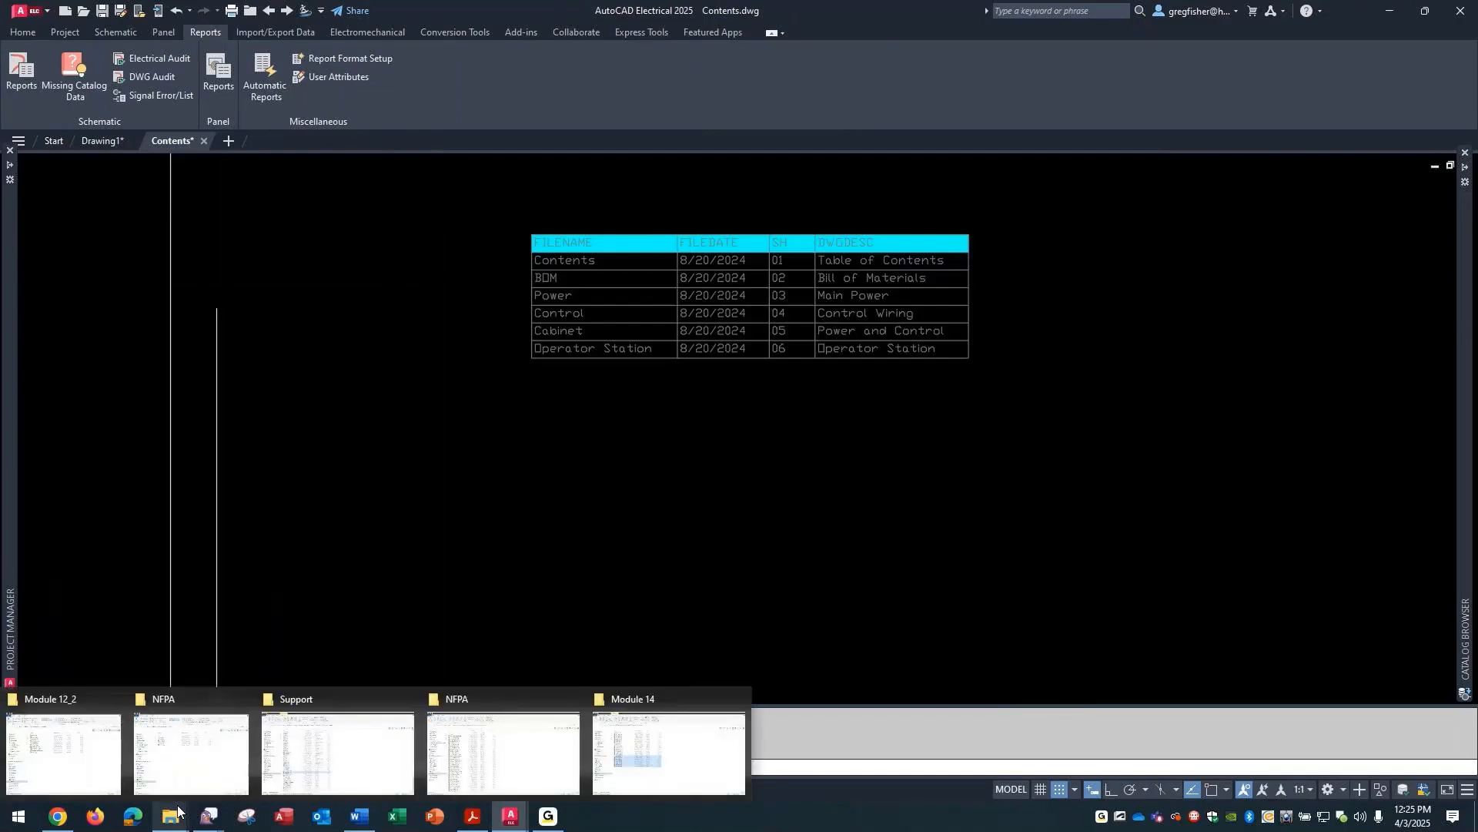
left_click(322, 754)
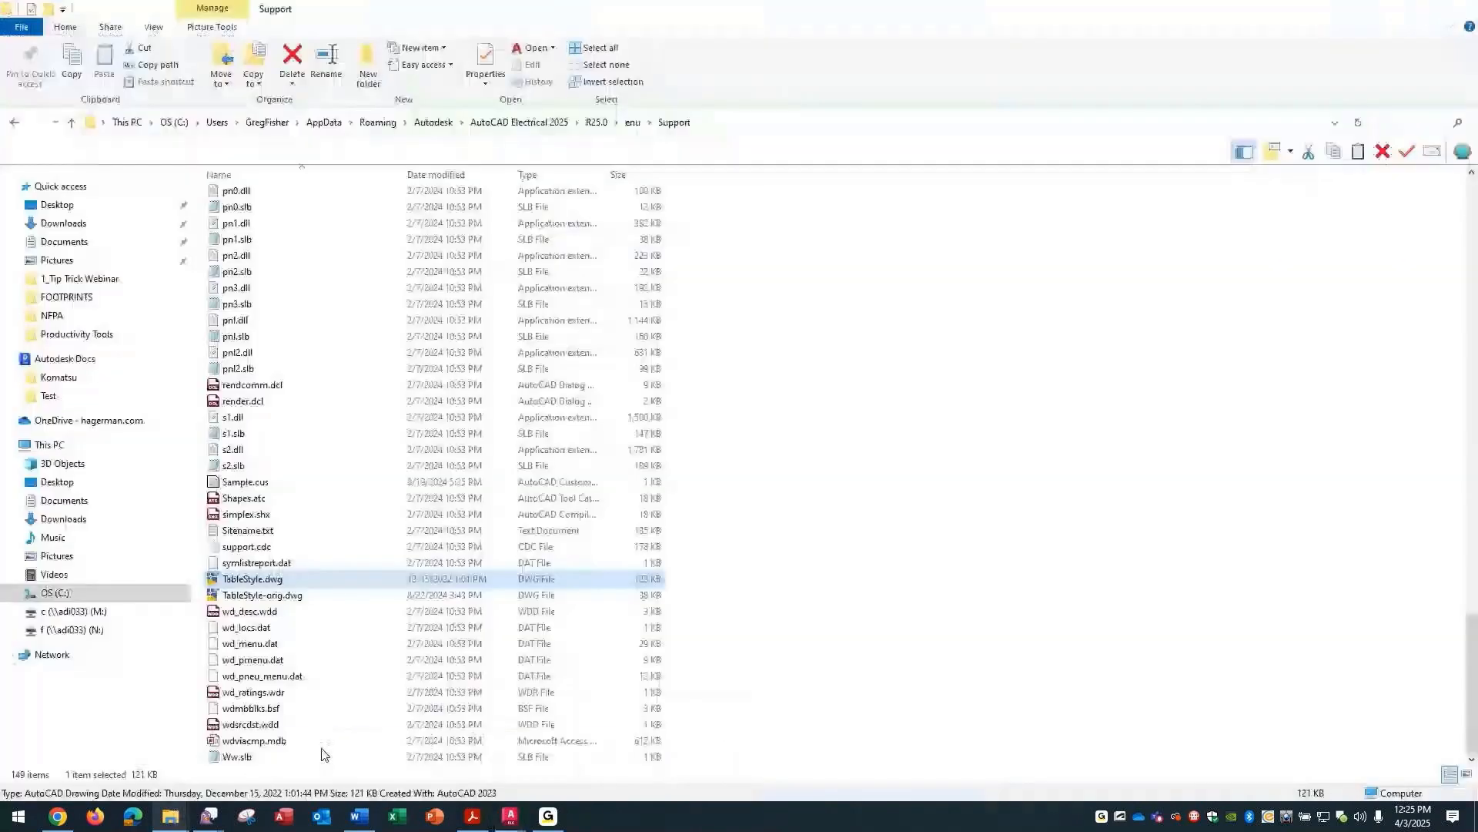